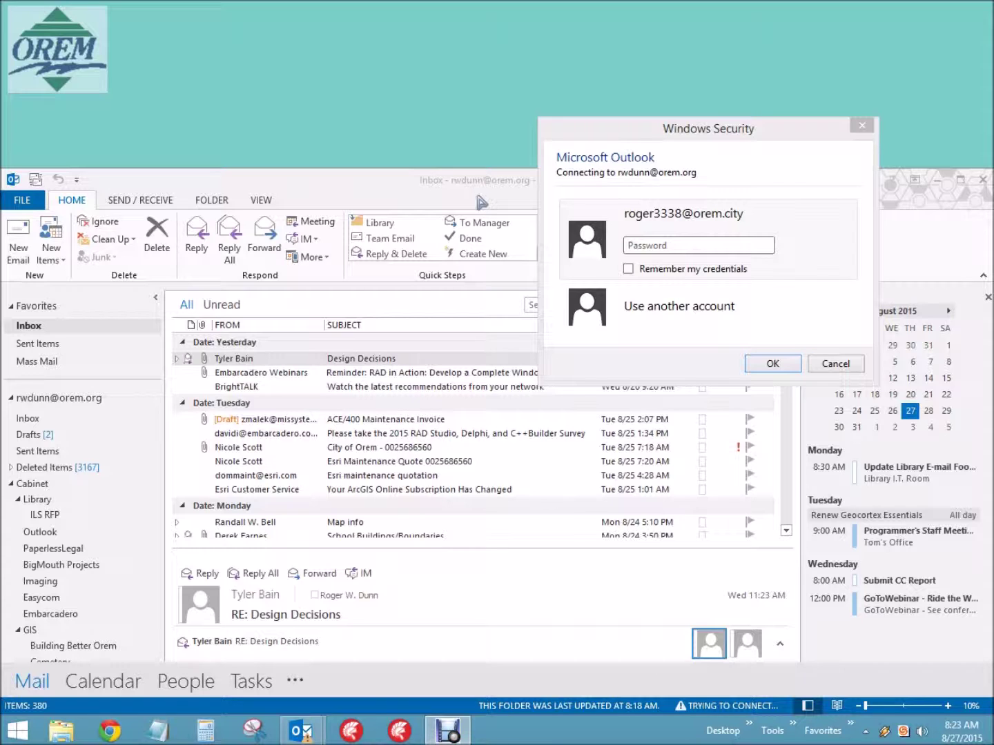
Enter the account password in the Windows Security prompt and submit it.
{"action": "left_click", "coordinate": [733, 130]}
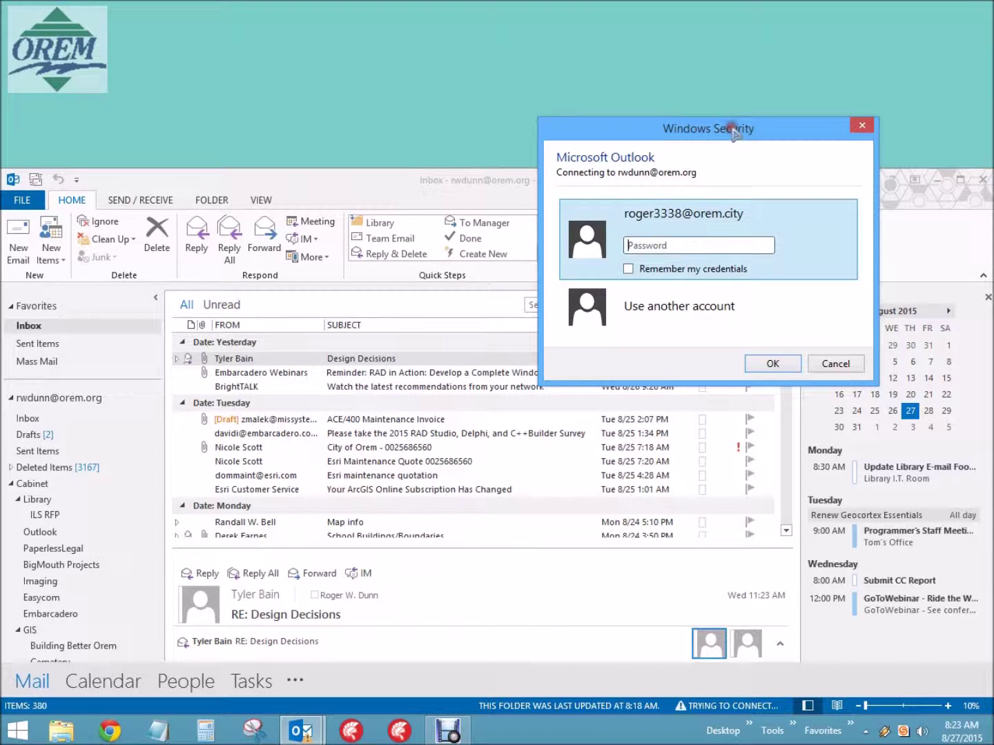
{"action": "left_click", "coordinate": [731, 246]}
{"action": "type", "text": "*********"}
{"action": "left_click", "coordinate": [779, 361]}
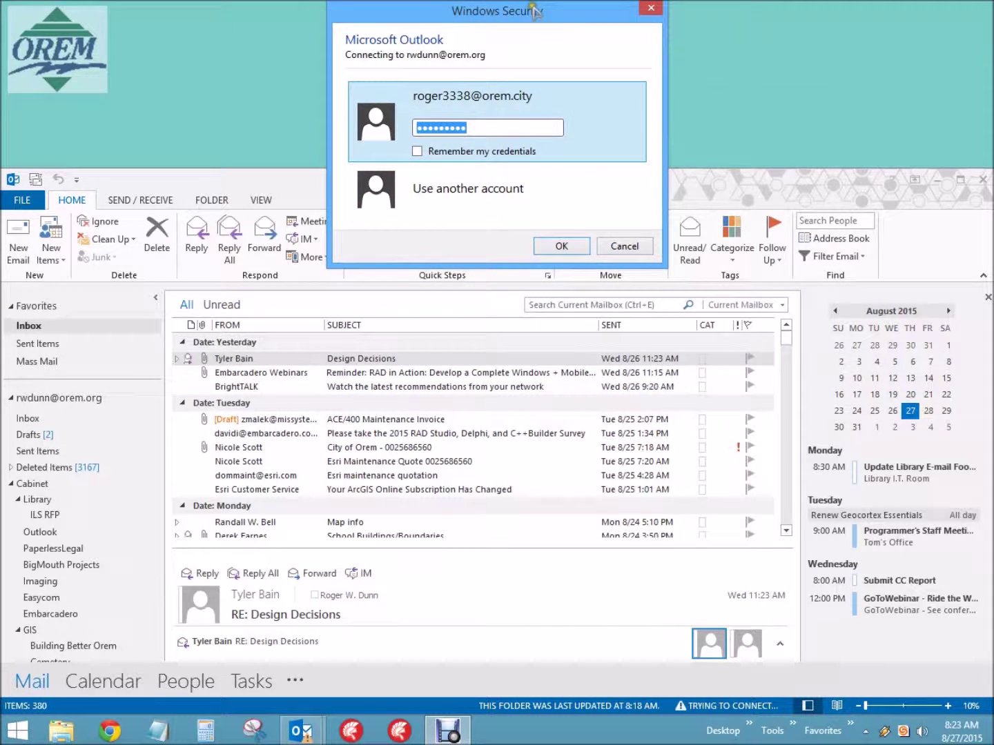
Move the reappearing credentials prompt aside, then close it.
{"action": "left_click_drag", "start_coordinate": [535, 11], "coordinate": [746, 105]}
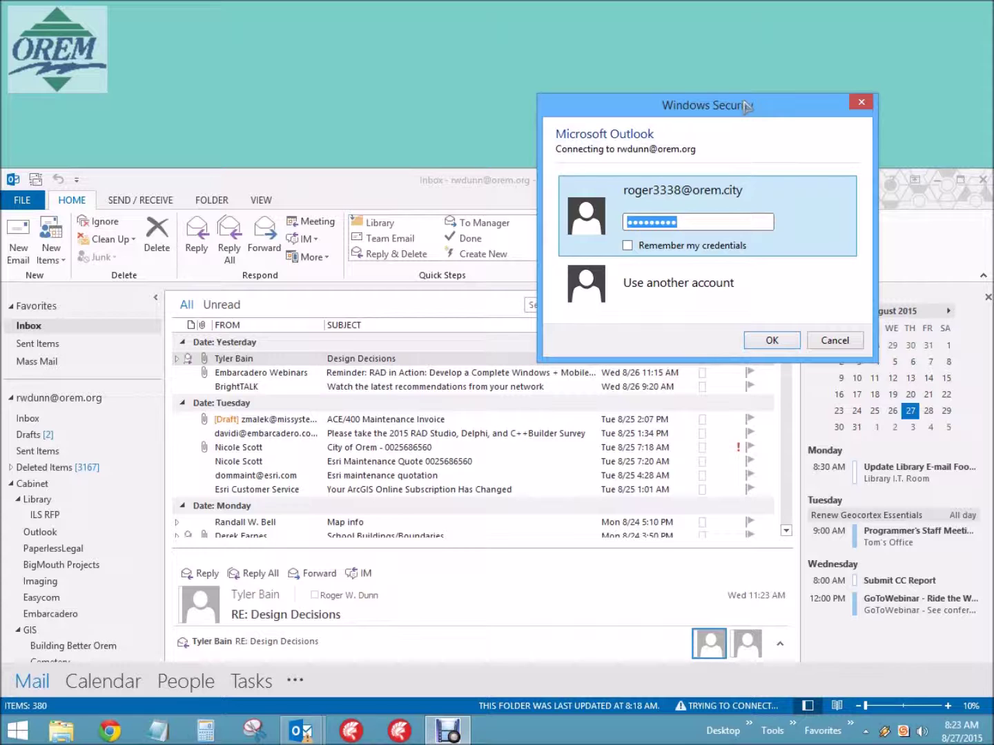
{"action": "left_click_drag", "start_coordinate": [746, 105], "coordinate": [459, 268]}
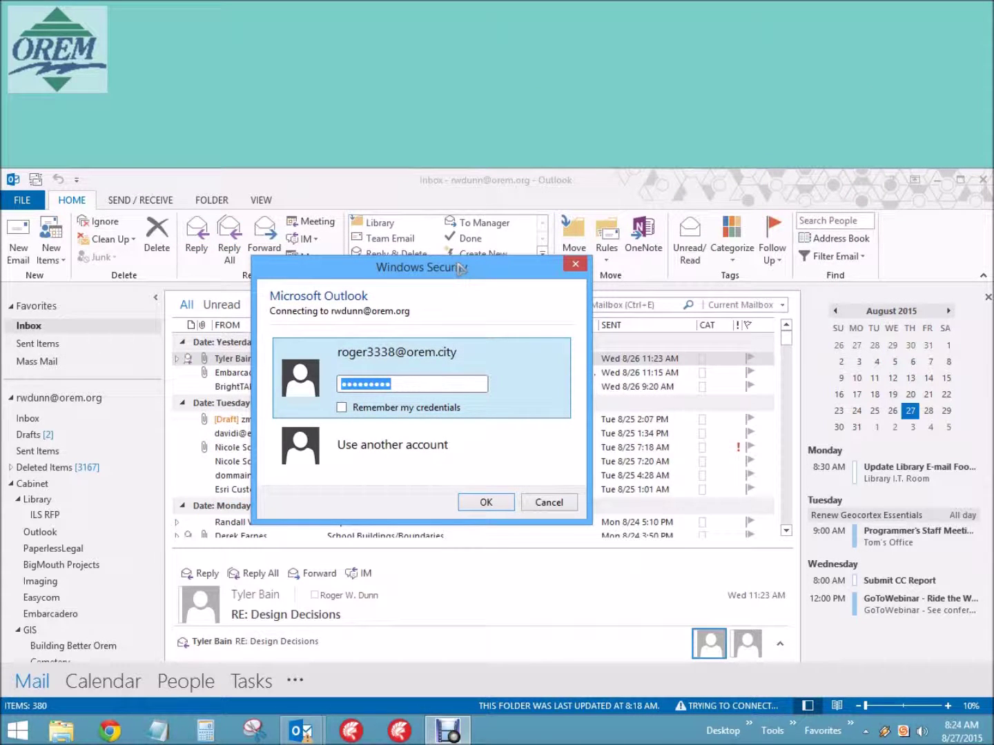
{"action": "left_click", "coordinate": [579, 265]}
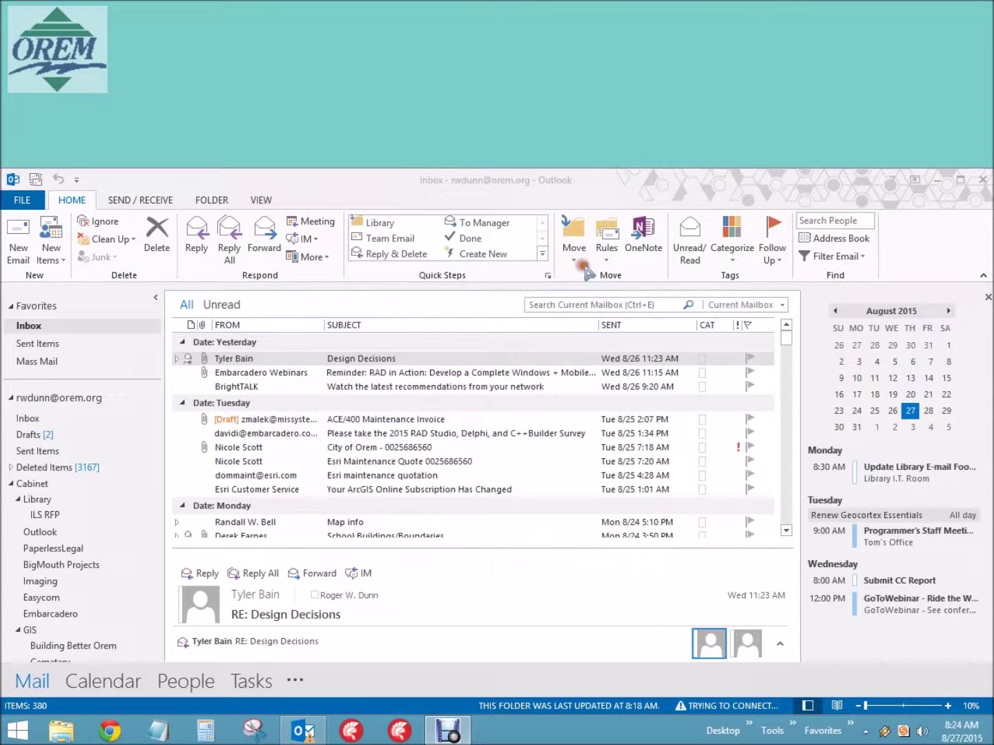
Close Outlook and open a blank Notepad window positioned near the top of the screen.
{"action": "left_click", "coordinate": [984, 180]}
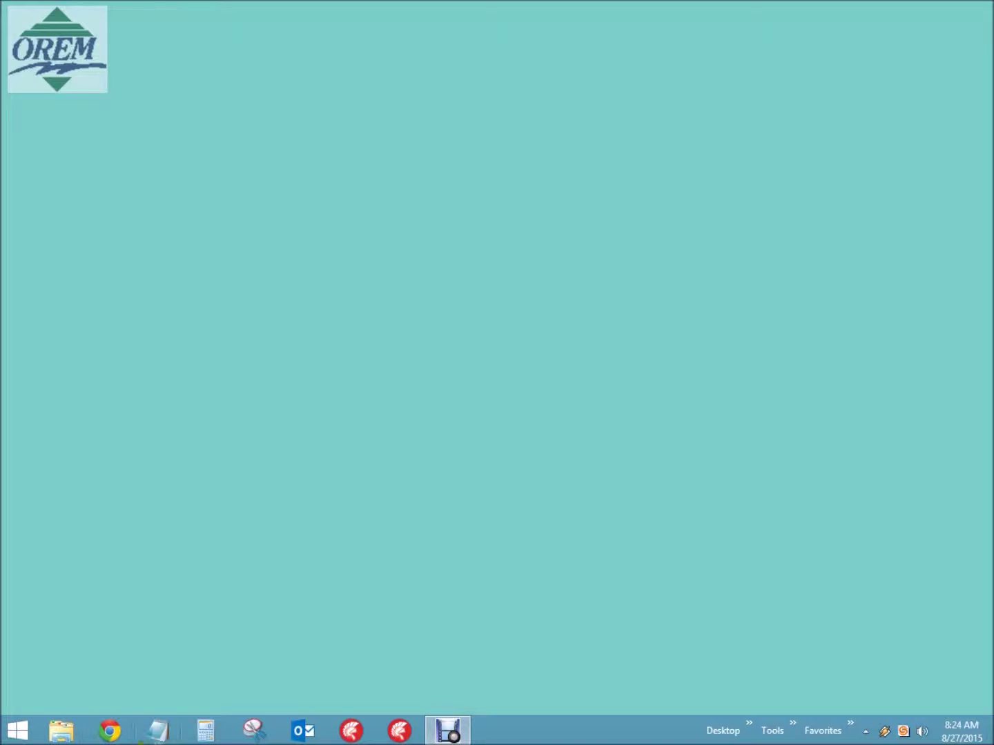
{"action": "left_click", "coordinate": [158, 737]}
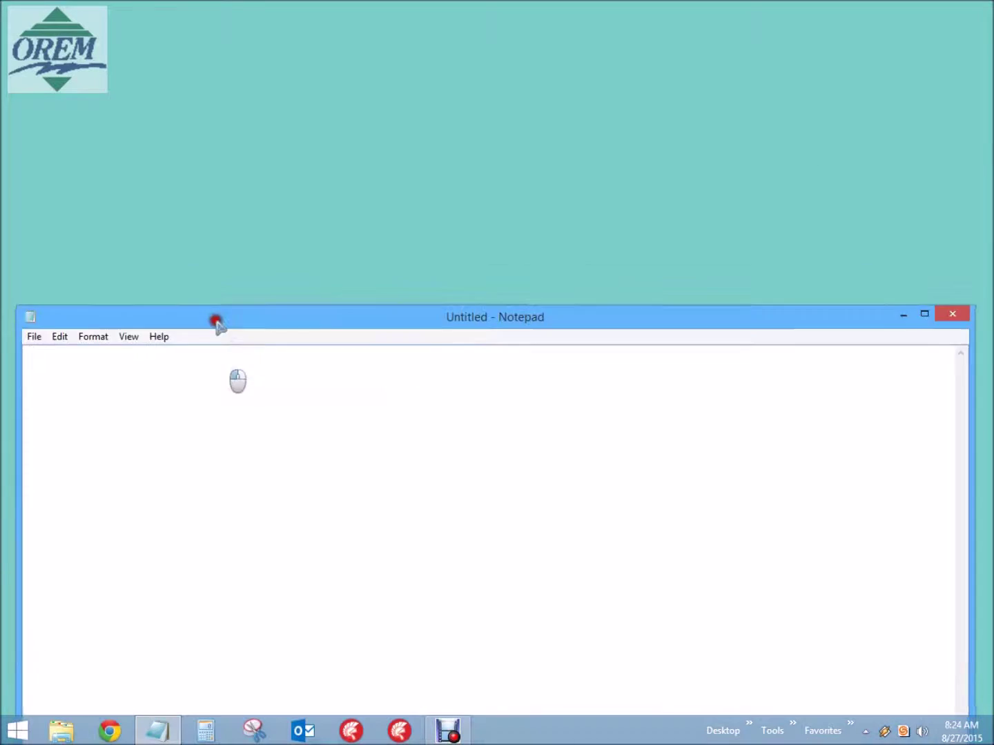
{"action": "left_click_drag", "start_coordinate": [216, 321], "coordinate": [216, 148]}
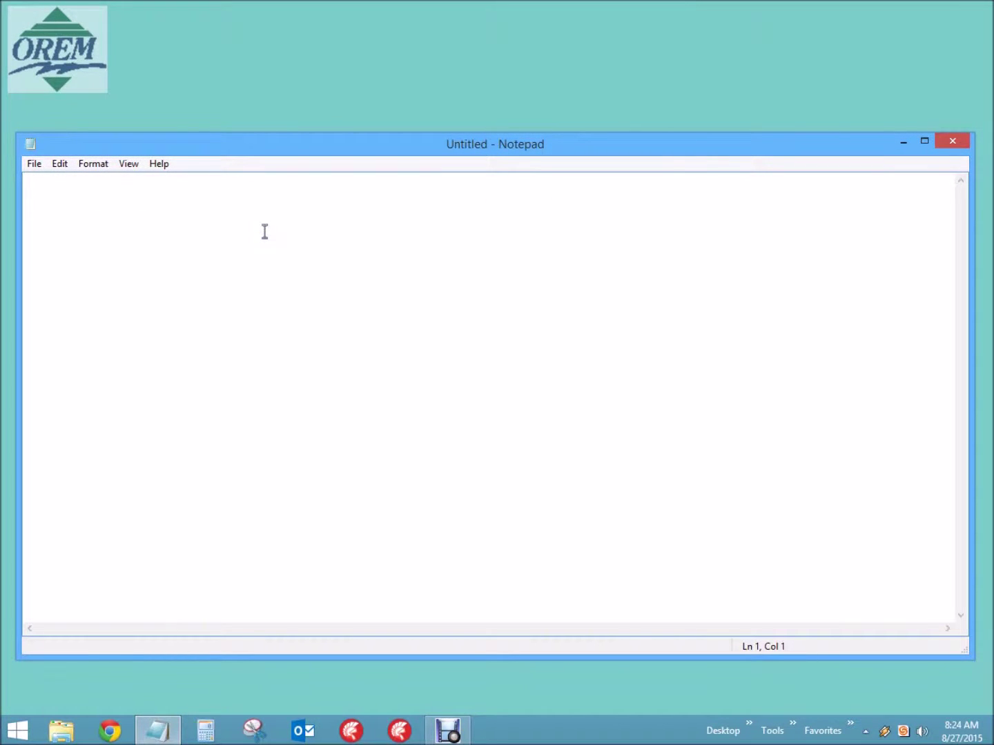
Type your full name and your user name on two separate lines in Notepad.
{"action": "key", "text": "Return"}
{"action": "type", "text": "ROGER3338"}
{"action": "key", "text": "Return"}
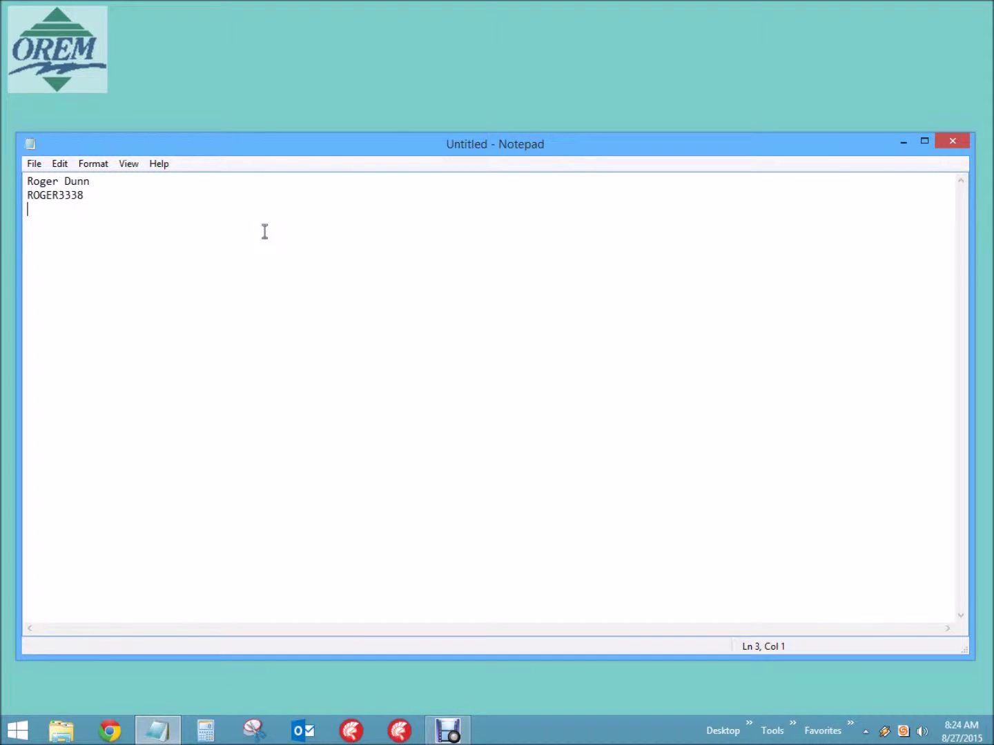
Select parts of both lines with Shift+arrow keys, then select all and delete the text.
{"action": "key", "text": "Up"}
{"action": "key", "text": "Up"}
{"action": "key", "text": "Right"}
{"action": "key", "text": "shift+Right"}
{"action": "key", "text": "shift+Right"}
{"action": "key", "text": "shift+Right"}
{"action": "key", "text": "Down"}
{"action": "key", "text": "shift+Right"}
{"action": "key", "text": "shift+Right"}
{"action": "key", "text": "shift+Right"}
{"action": "key", "text": "Right"}
{"action": "key", "text": "Down"}
{"action": "key", "text": "ctrl+a"}
{"action": "key", "text": "Delete"}
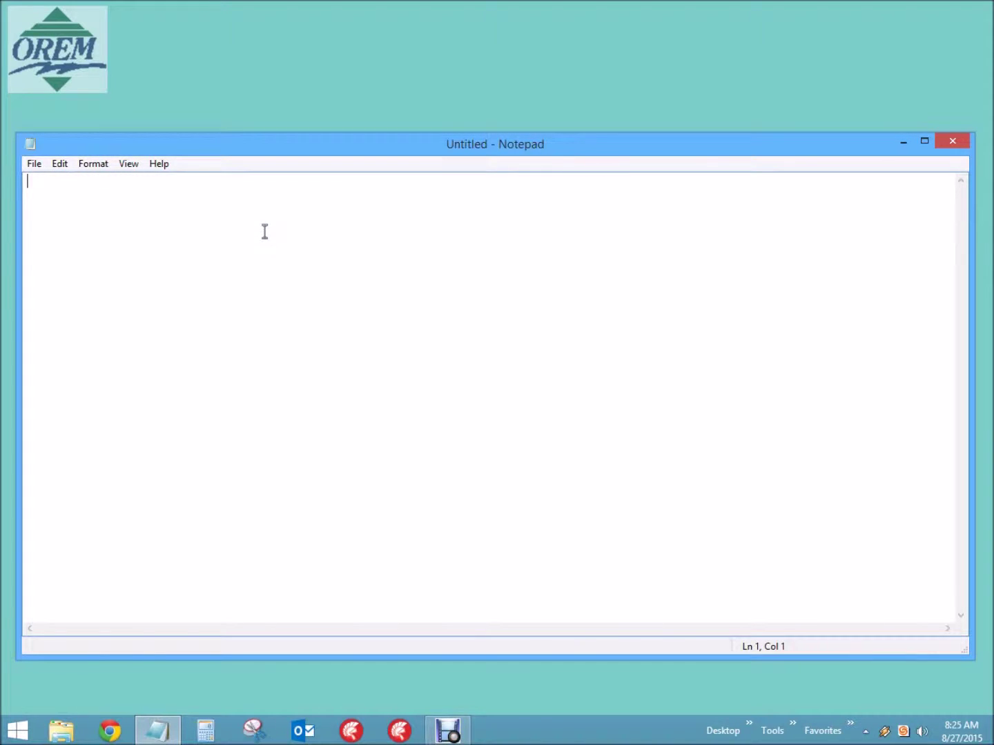
{"action": "type", "text": "1"}
{"action": "key", "text": "BackSpace"}
{"action": "key", "text": "Return"}
{"action": "type", "text": "2"}
{"action": "key", "text": "Return"}
{"action": "type", "text": "3"}
{"action": "key", "text": "Return"}
{"action": "key", "text": "BackSpace"}
{"action": "key", "text": "BackSpace"}
{"action": "key", "text": "BackSpace"}
{"action": "key", "text": "BackSpace"}
{"action": "key", "text": "BackSpace"}
{"action": "key", "text": "BackSpace"}
{"action": "type", "text": "abcdefghij"}
{"action": "key", "text": "Return"}
{"action": "type", "text": "ABCDEFGHIJ"}
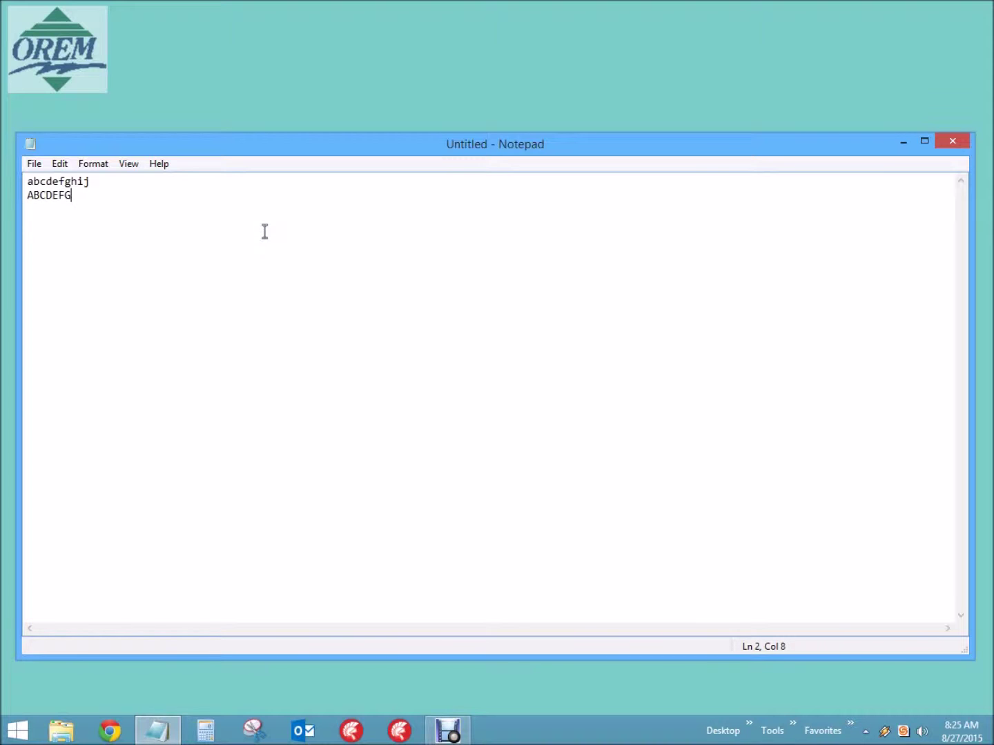
{"action": "key", "text": "Return"}
{"action": "type", "text": "1234567890"}
{"action": "key", "text": "Return"}
{"action": "type", "text": "!@#$%^&*()"}
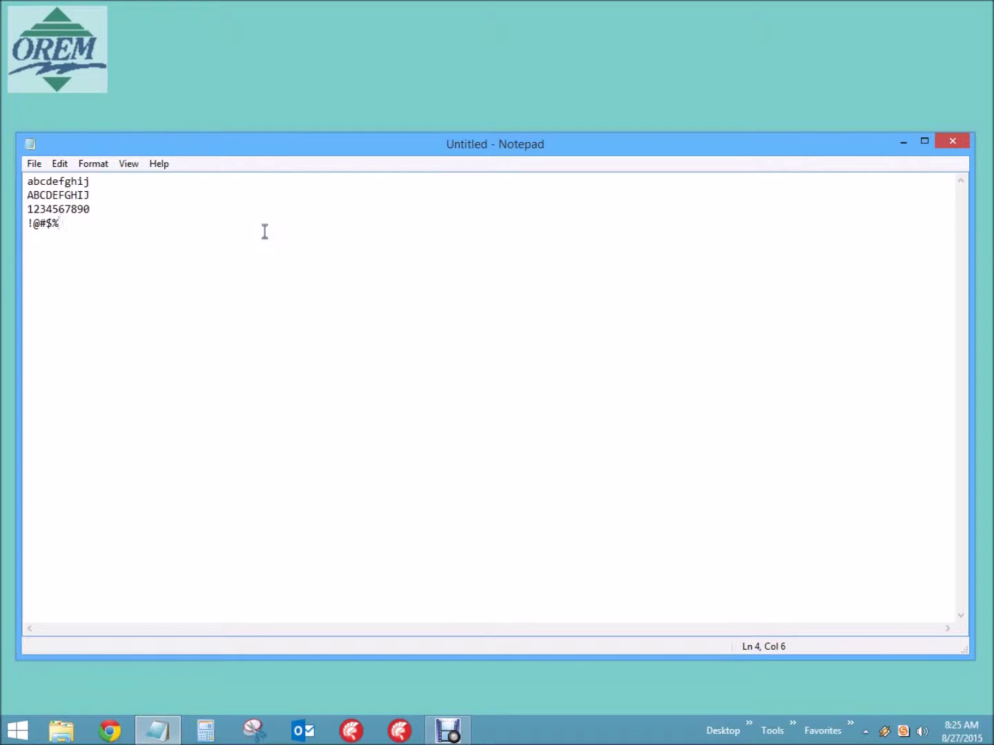
{"action": "key", "text": "Return"}
{"action": "key", "text": "Up"}
{"action": "key", "text": "Up"}
{"action": "key", "text": "Up"}
{"action": "key", "text": "Up"}
{"action": "key", "text": "Down"}
{"action": "key", "text": "Down"}
{"action": "key", "text": "Down"}
{"action": "key", "text": "Up"}
{"action": "key", "text": "Up"}
{"action": "key", "text": "Up"}
{"action": "key", "text": "Down"}
{"action": "key", "text": "Down"}
{"action": "key", "text": "Down"}
{"action": "key", "text": "Up"}
{"action": "key", "text": "Up"}
{"action": "key", "text": "Down"}
{"action": "key", "text": "Down"}
{"action": "key", "text": "Down"}
{"action": "key", "text": "ctrl+a"}
{"action": "key", "text": "Delete"}
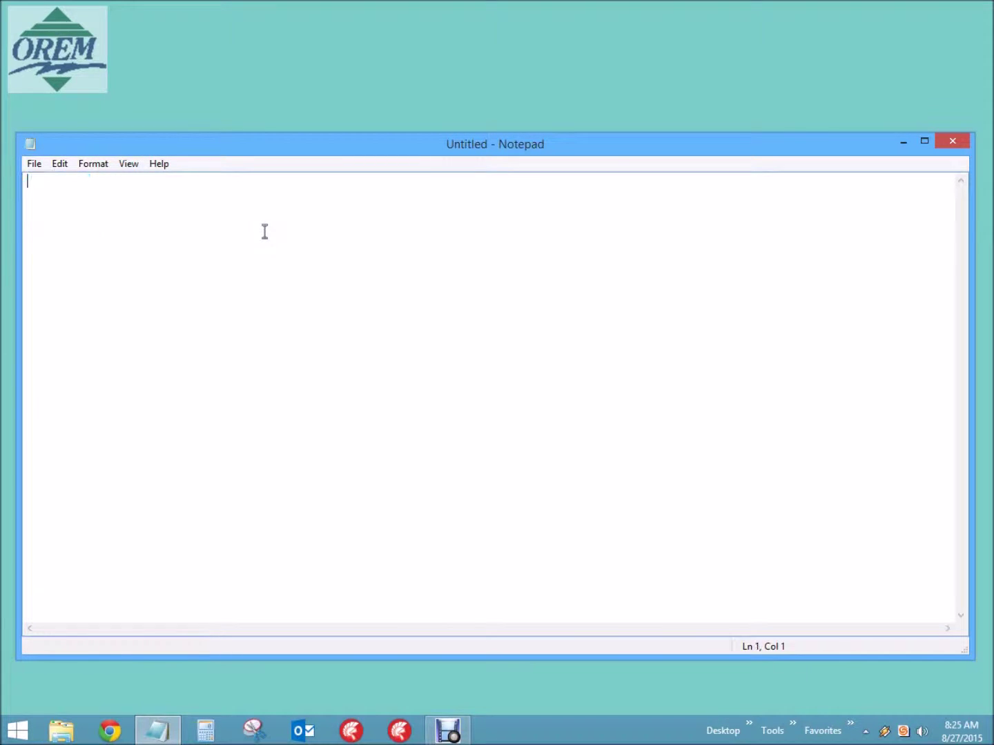
{"action": "type", "text": "6 CHARACTERS"}
{"action": "key", "text": "Return"}
{"action": "key", "text": "ctrl+a"}
{"action": "key", "text": "Delete"}
Close Notepad without saving and launch Internet Explorer.
{"action": "left_click", "coordinate": [958, 141]}
{"action": "left_click", "coordinate": [518, 367]}
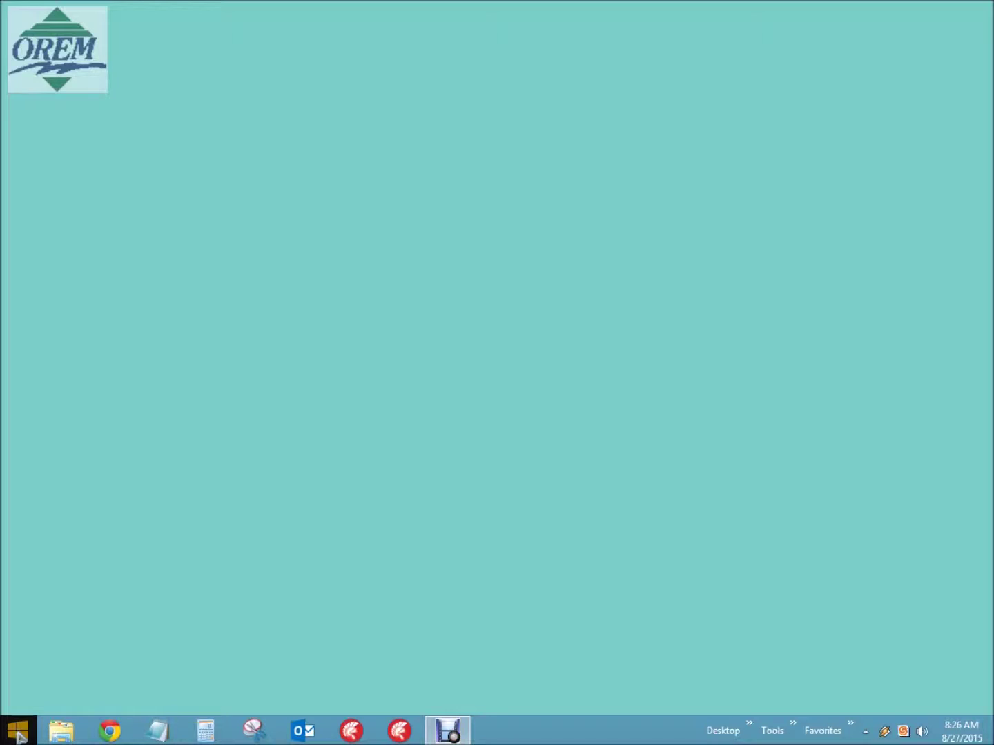
{"action": "left_click", "coordinate": [20, 737]}
{"action": "left_click", "coordinate": [148, 400]}
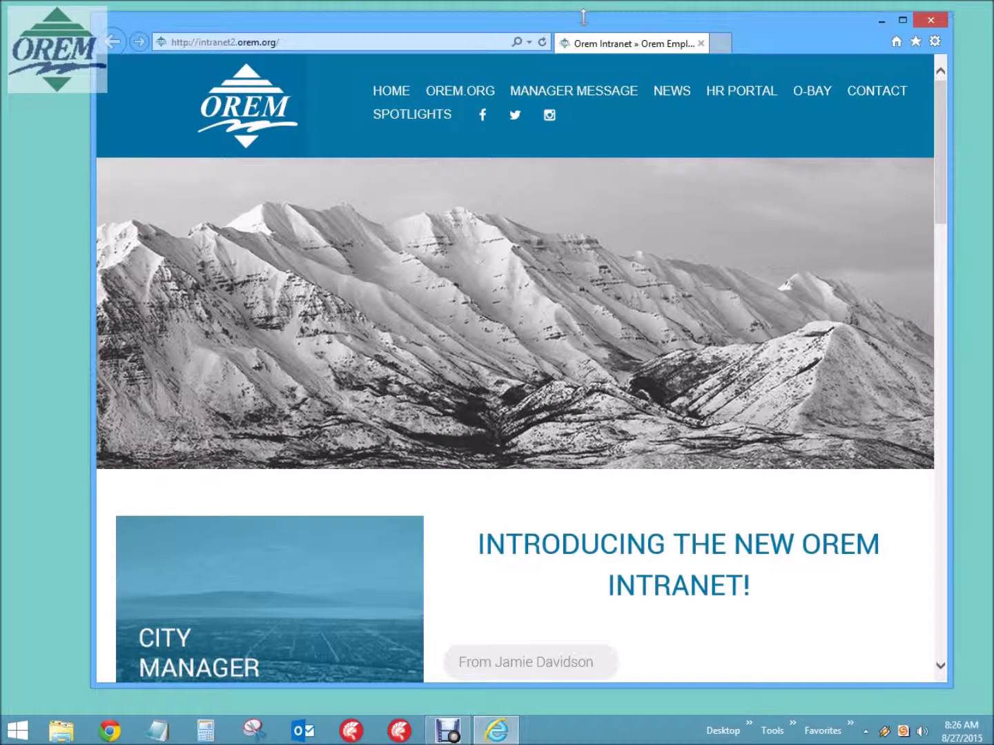
{"action": "left_click", "coordinate": [360, 42]}
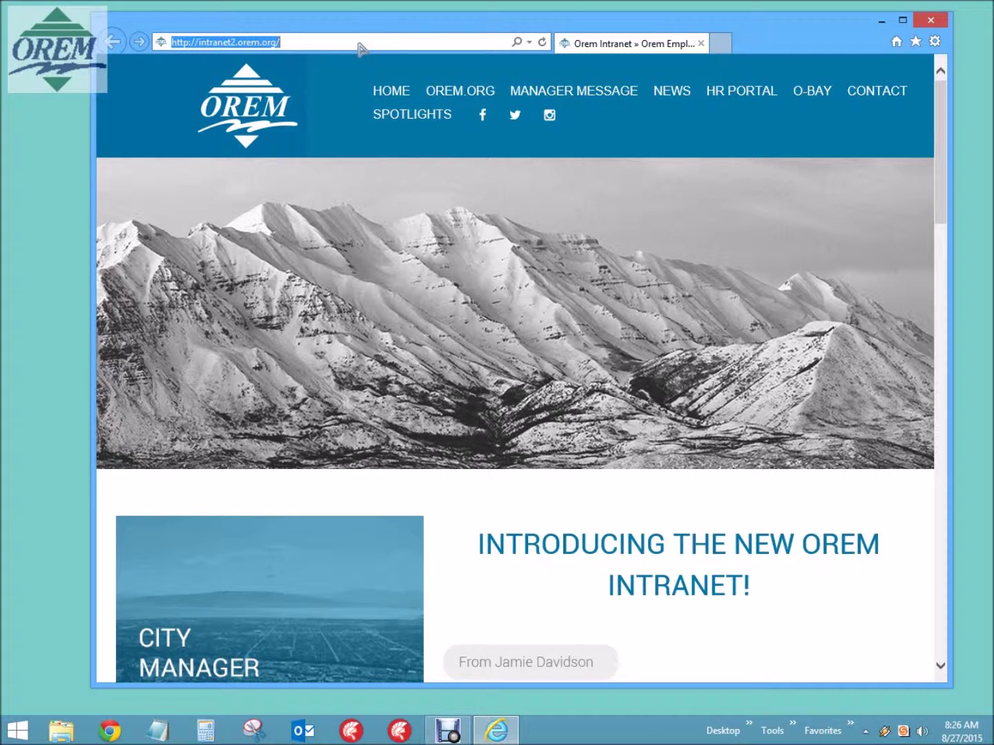
{"action": "type", "text": "h"}
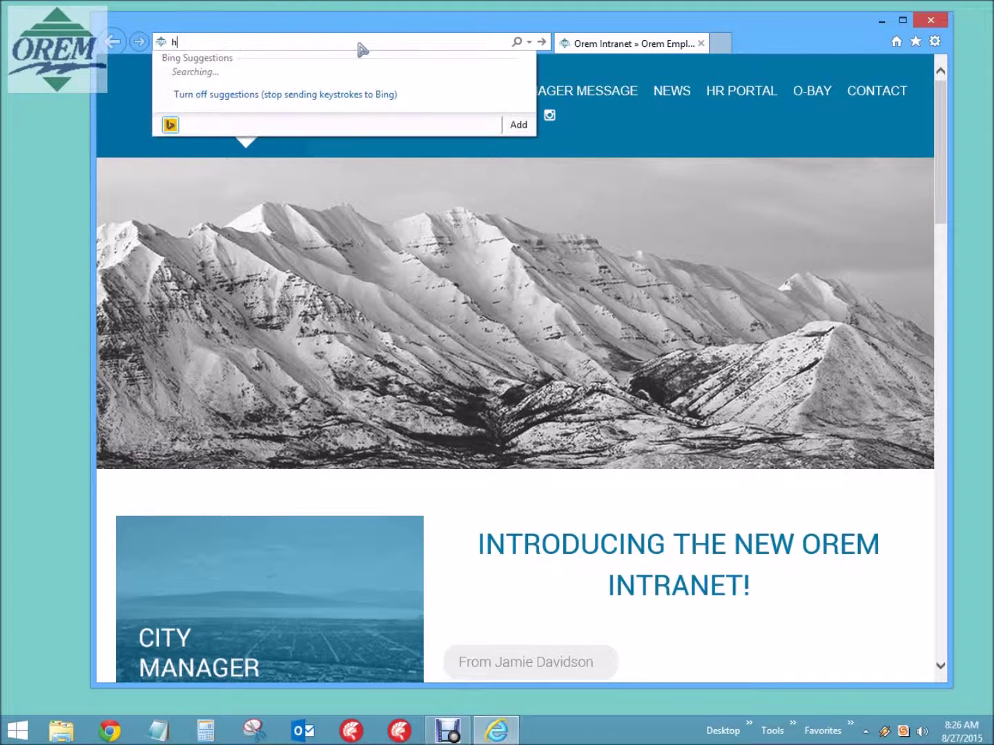
{"action": "type", "text": "ttps:"}
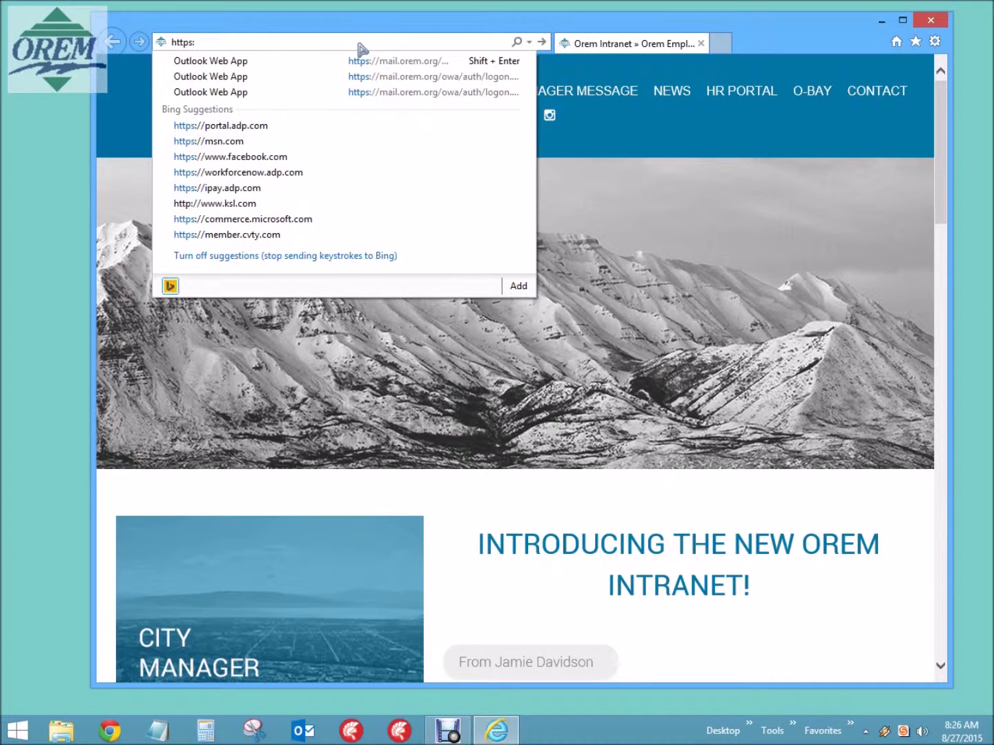
{"action": "type", "text": "//mail.orem.org/"}
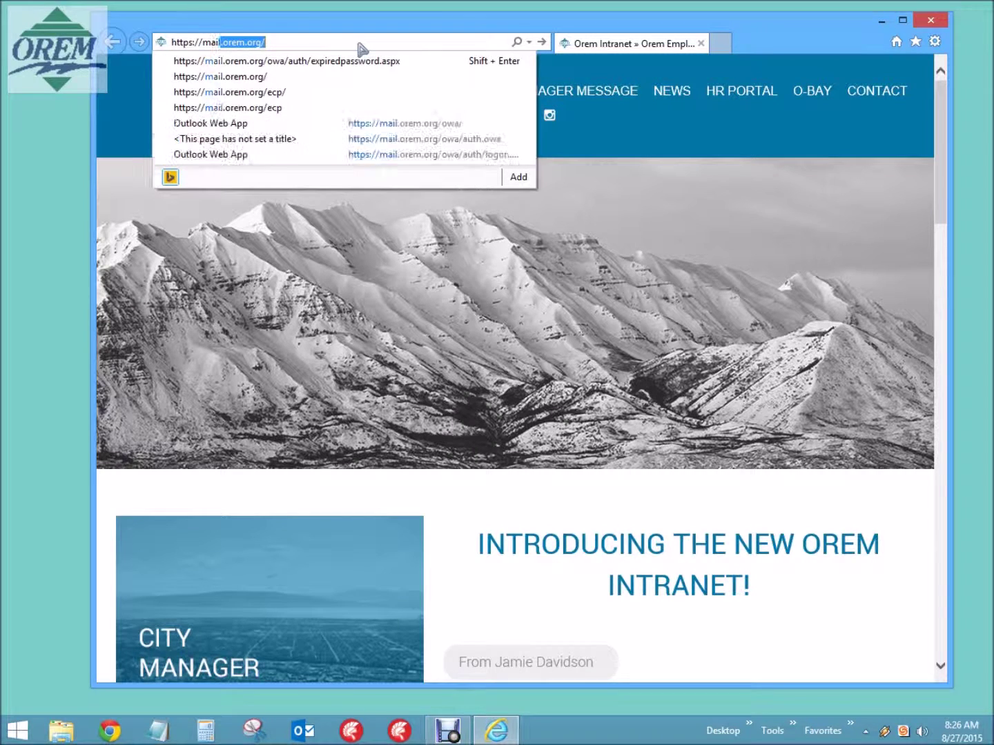
{"action": "key", "text": "Return"}
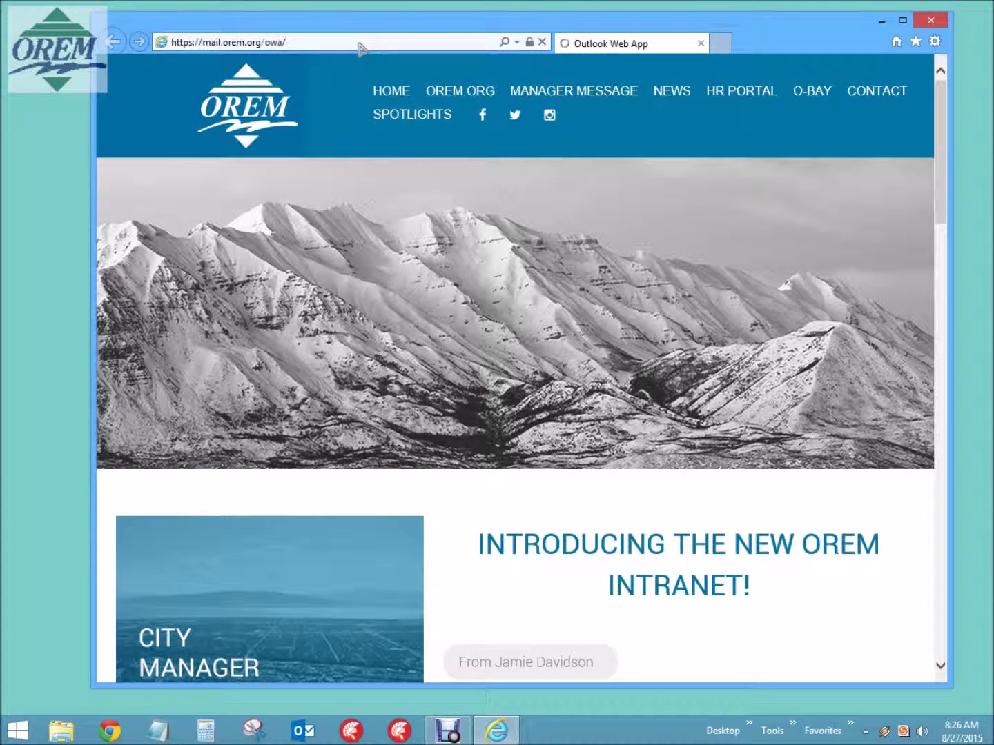
Sign in to Outlook Web App and submit the current, new and confirmed passwords.
{"action": "type", "text": "**********"}
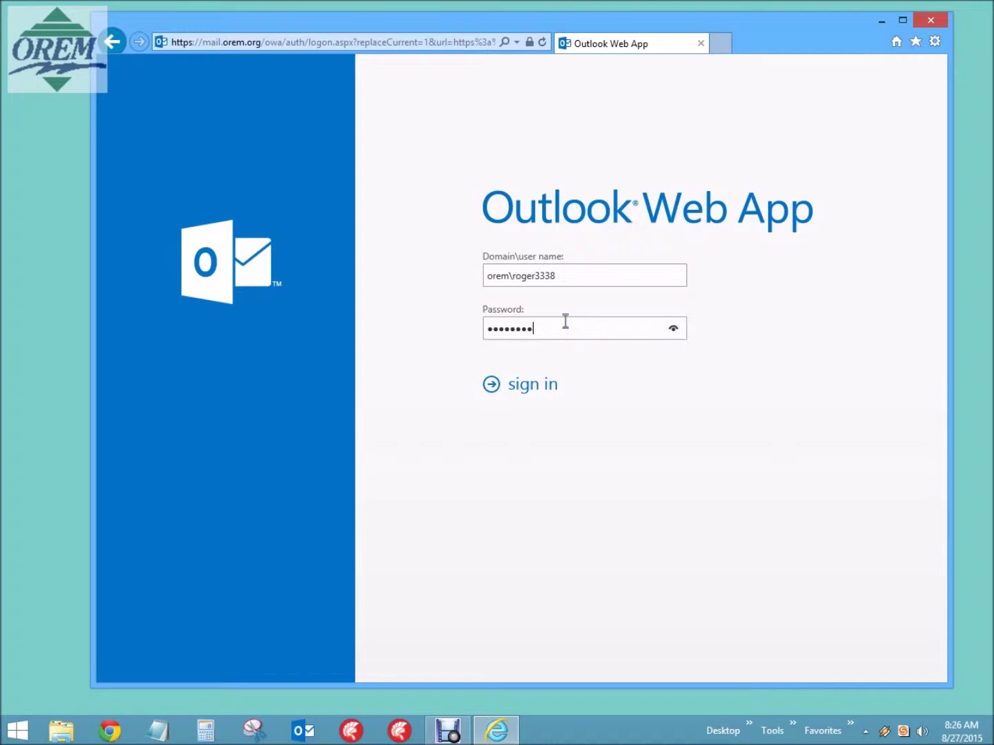
{"action": "key", "text": "Return"}
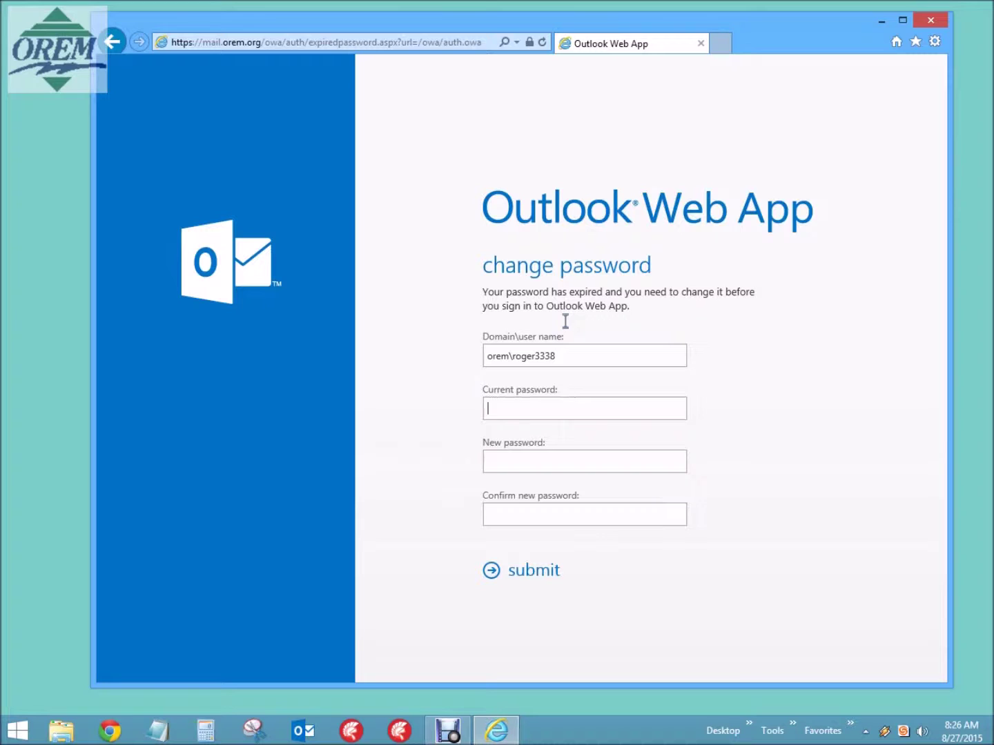
{"action": "type", "text": "*********"}
{"action": "key", "text": "Tab"}
{"action": "type", "text": "••••••••"}
{"action": "key", "text": "Tab"}
{"action": "type", "text": "••••••••"}
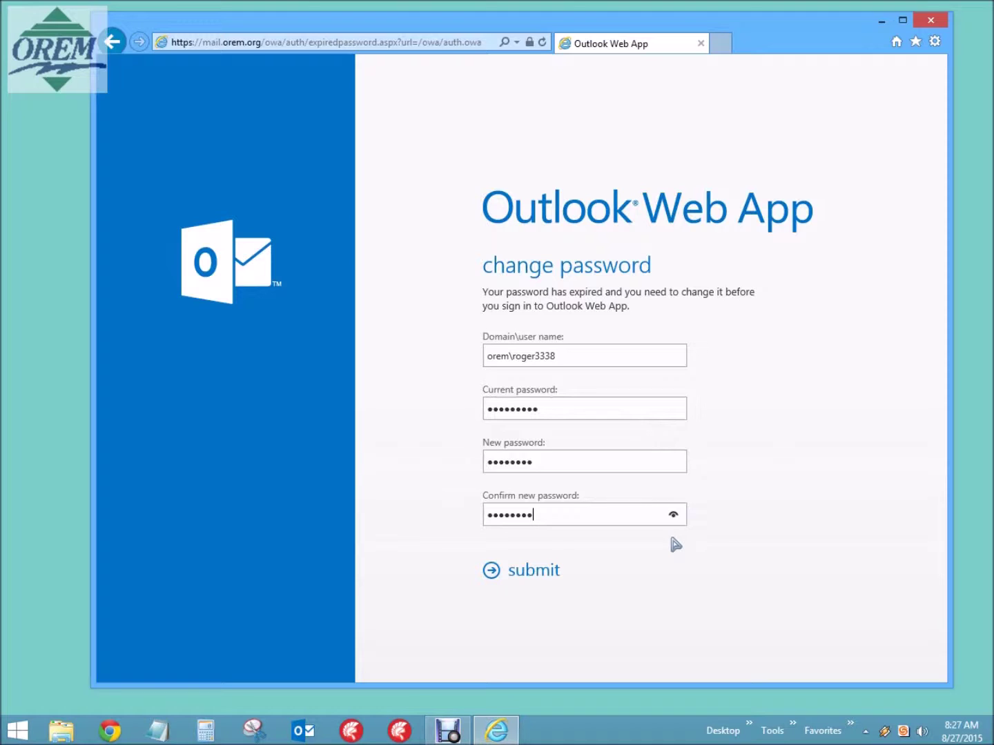
{"action": "left_click", "coordinate": [513, 570]}
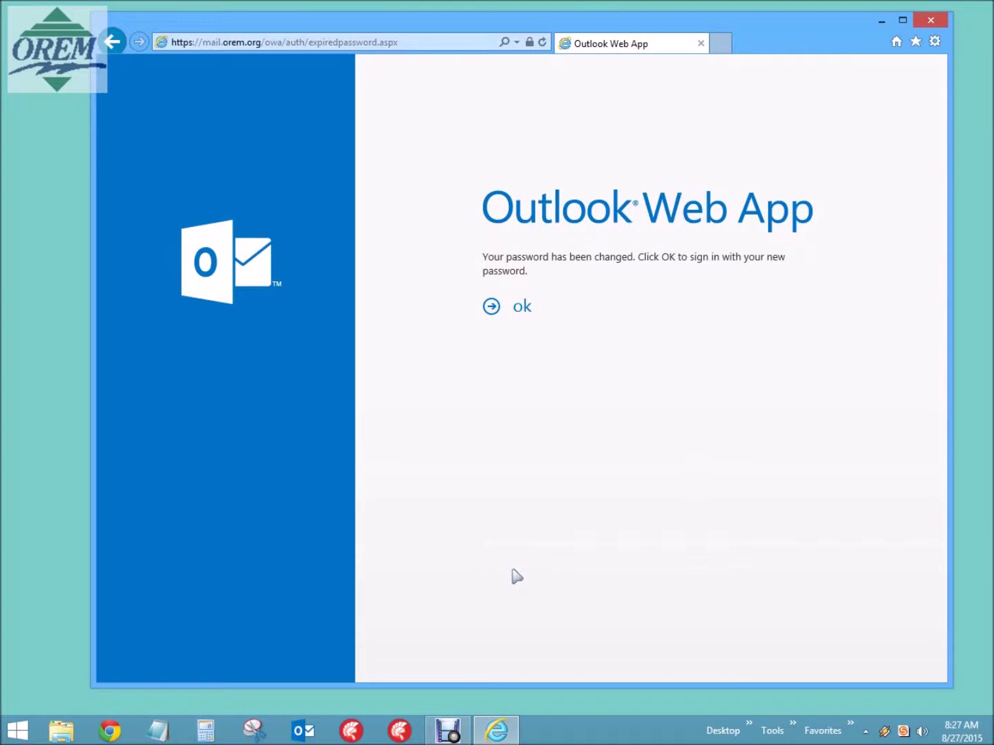
Acknowledge the password-changed notice and close Internet Explorer.
{"action": "left_click", "coordinate": [522, 311]}
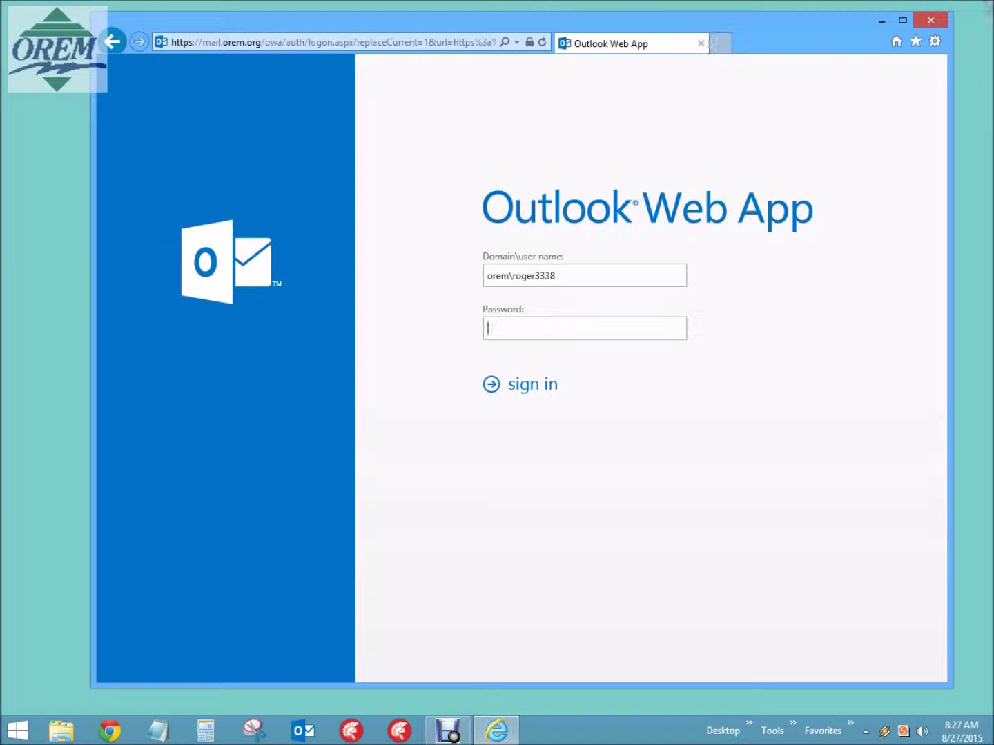
{"action": "left_click", "coordinate": [932, 21]}
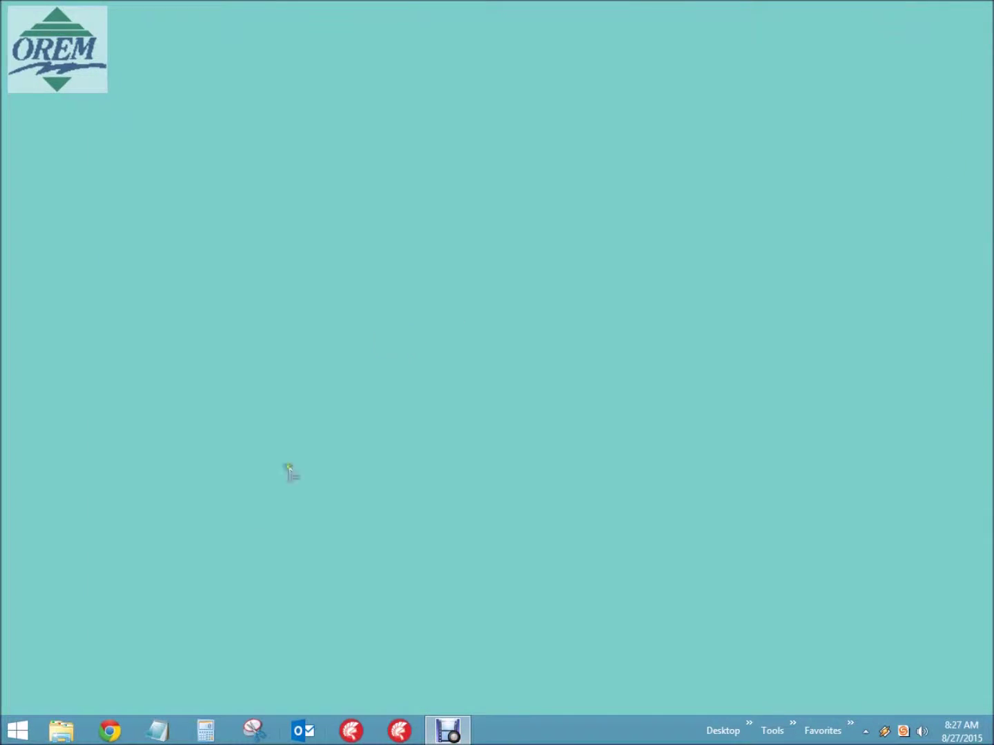
Relaunch the Outlook desktop client and switch to the August 2015 calendar.
{"action": "left_click", "coordinate": [302, 736]}
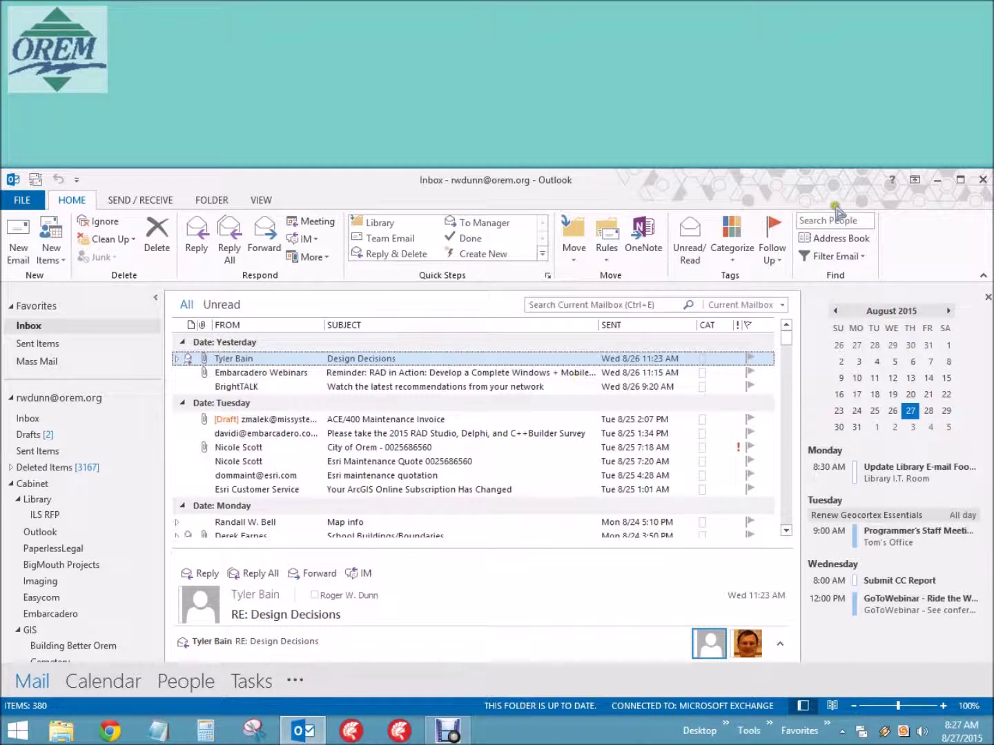
{"action": "left_click", "coordinate": [105, 684]}
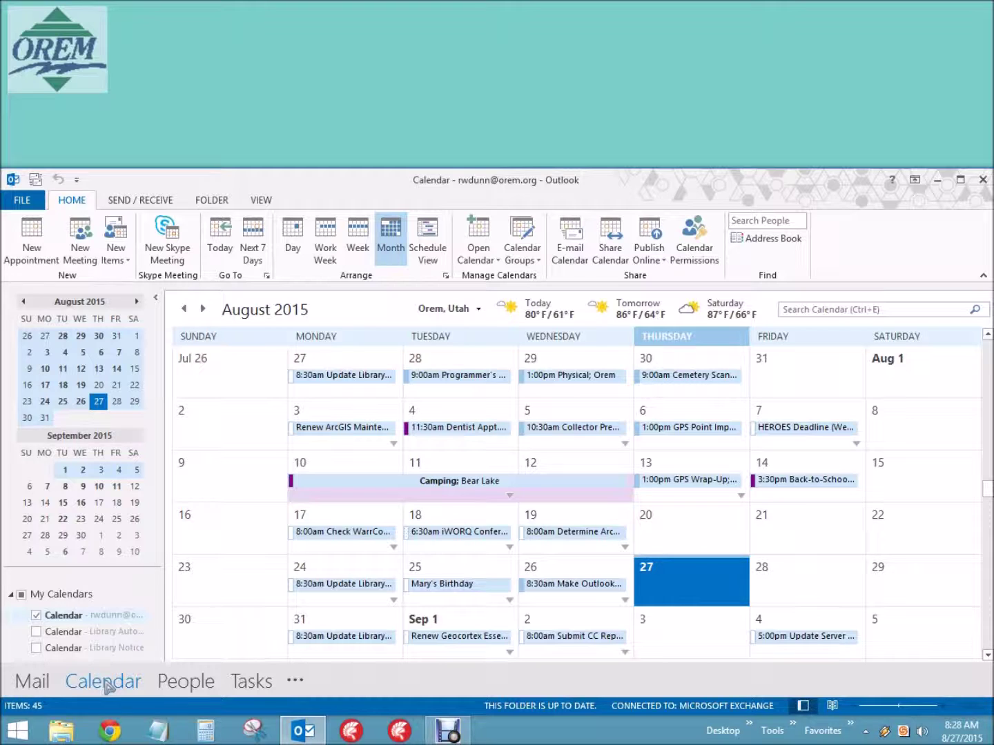
Create a new appointment on August 27 titled 'Change Password'.
{"action": "right_click", "coordinate": [682, 587]}
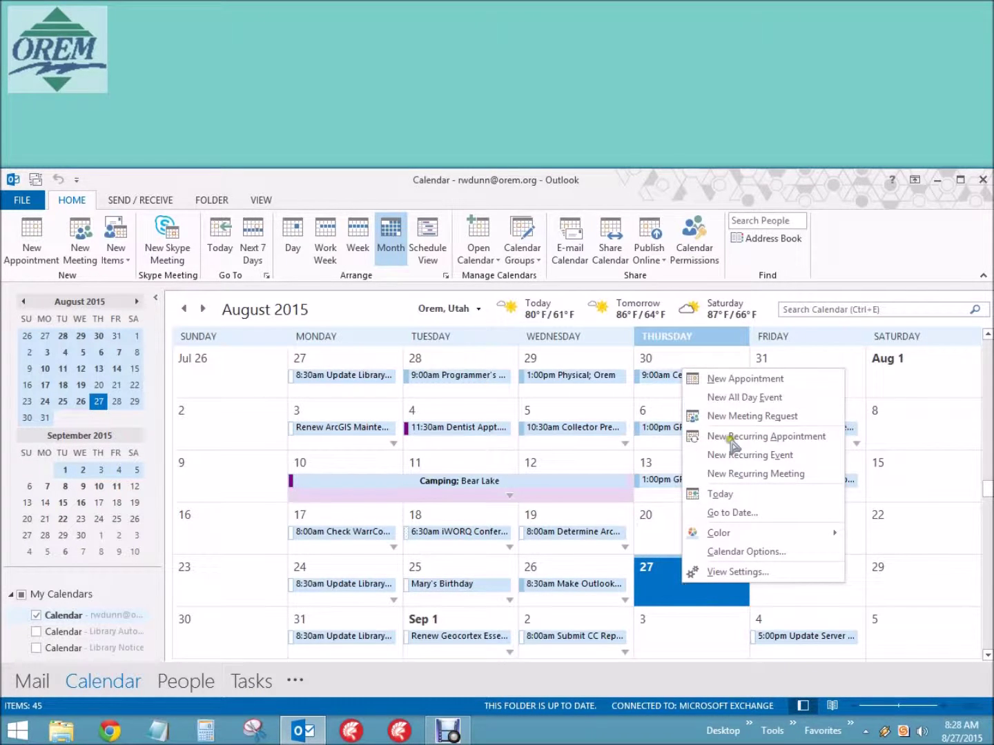
{"action": "left_click", "coordinate": [755, 380]}
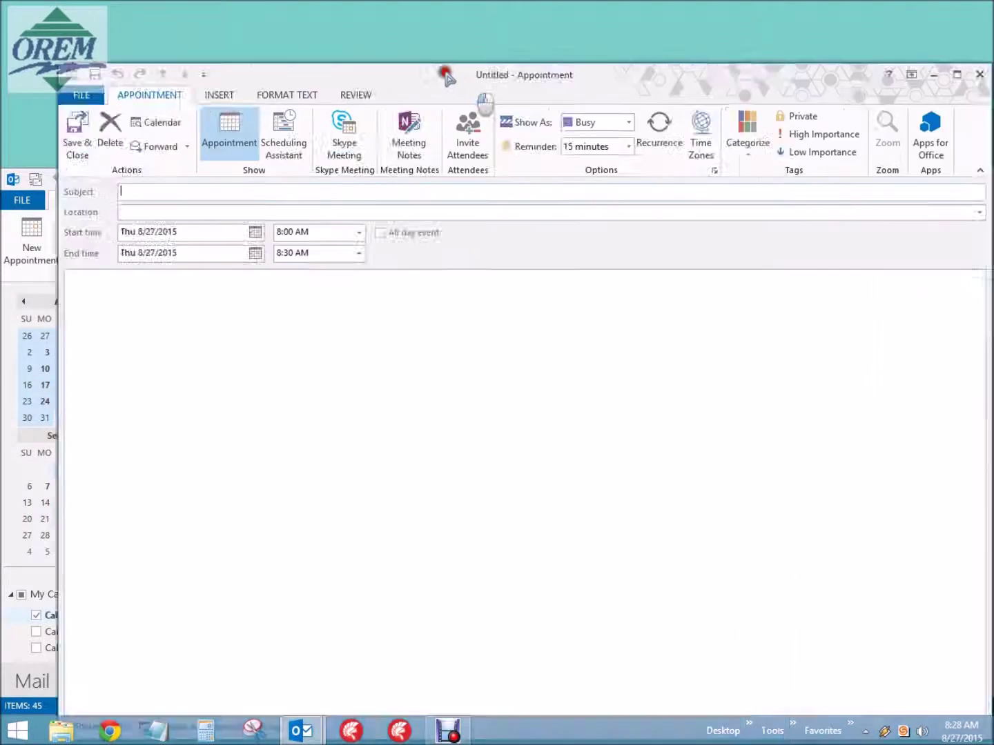
{"action": "left_click_drag", "start_coordinate": [461, 73], "coordinate": [432, 30]}
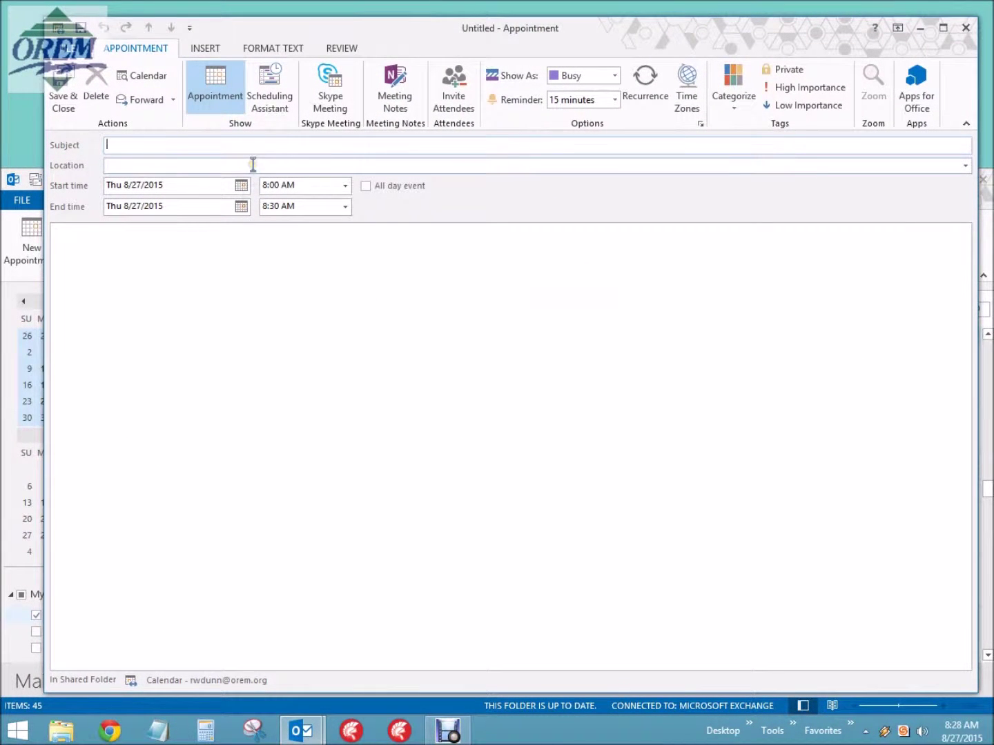
{"action": "type", "text": "Change Password"}
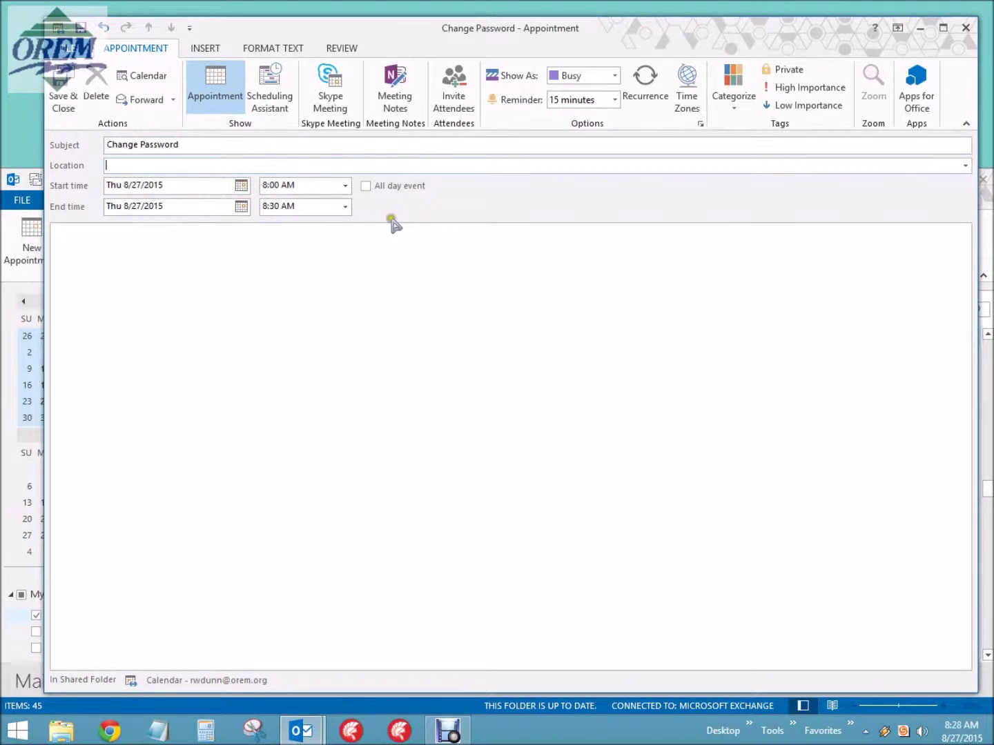
Make it an all-day event with a reminder 1 hour before.
{"action": "left_click", "coordinate": [366, 187]}
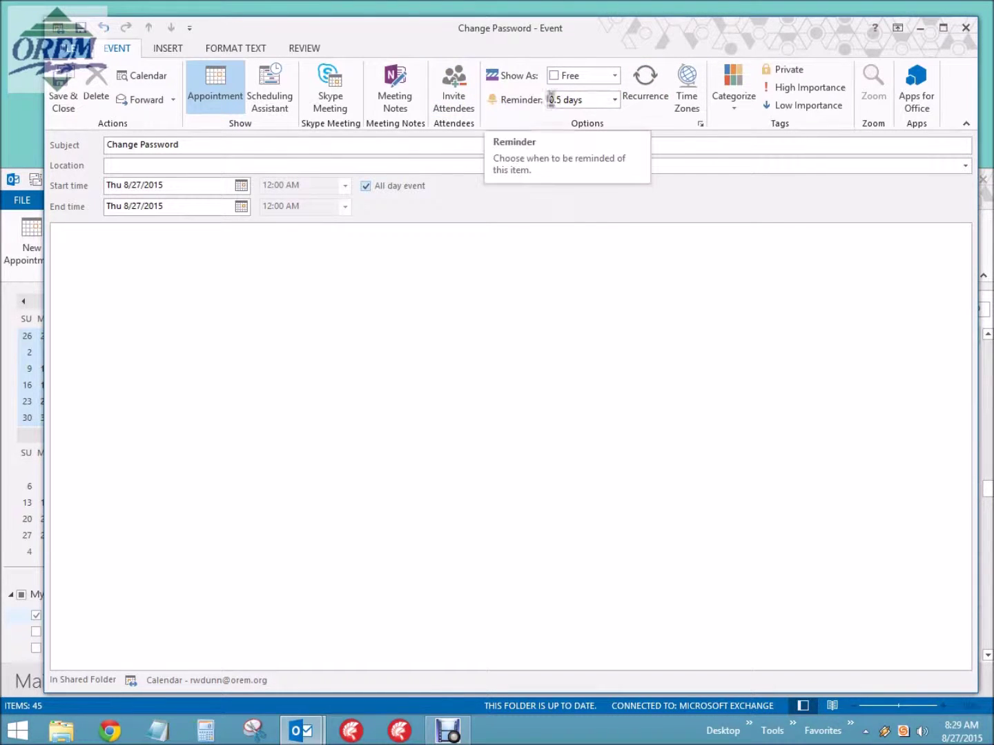
{"action": "left_click", "coordinate": [614, 100]}
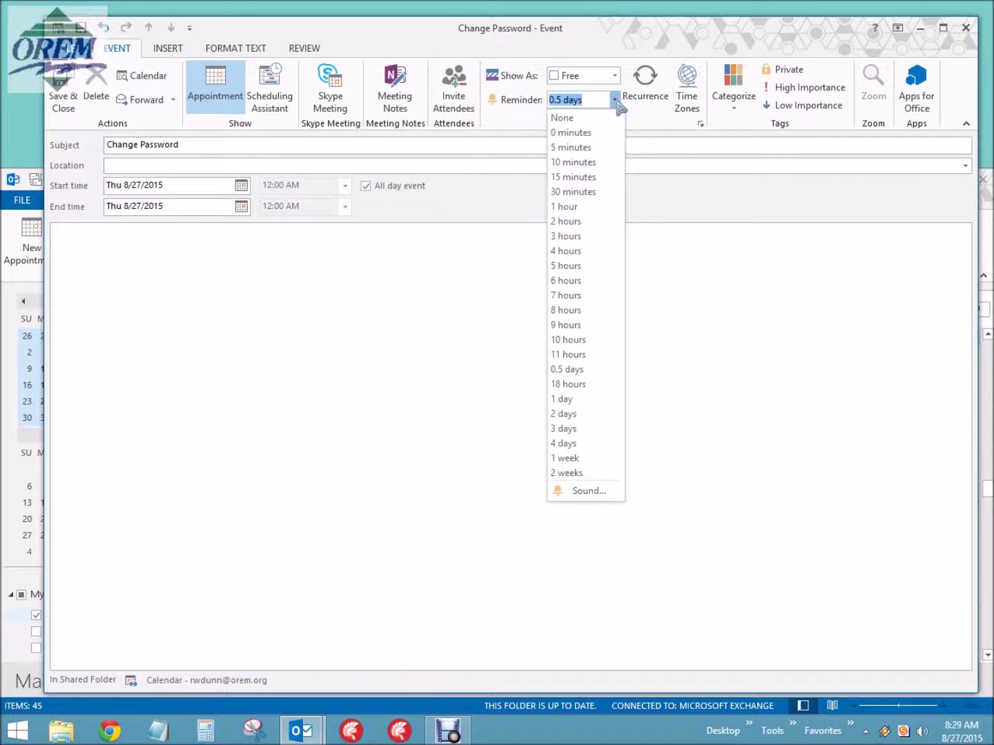
{"action": "left_click", "coordinate": [567, 207]}
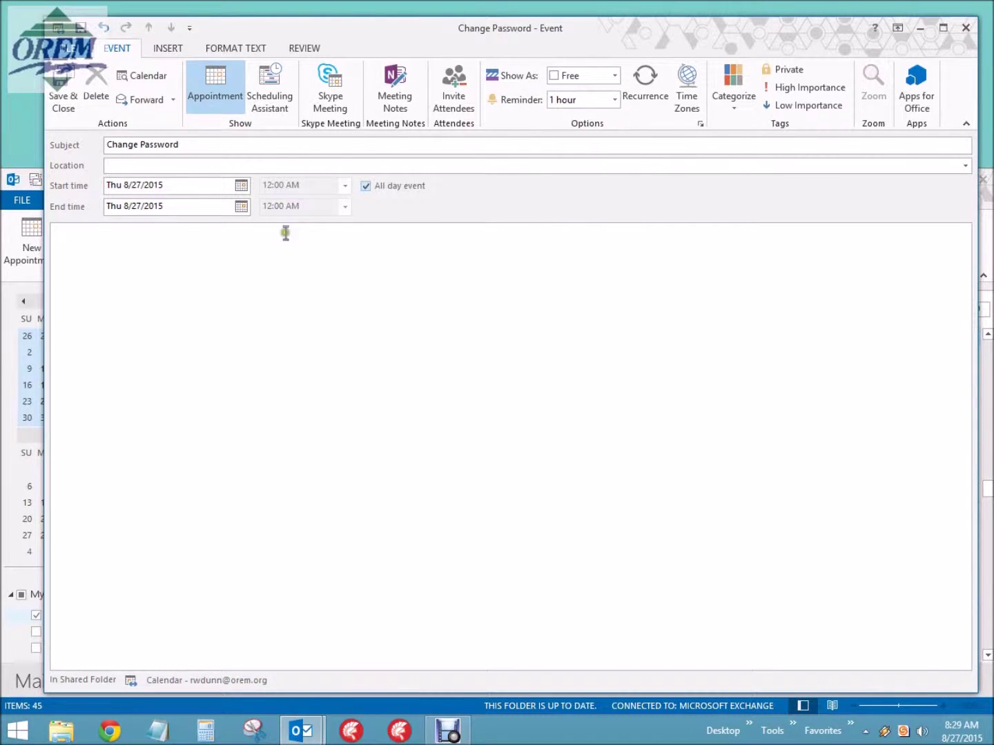
{"action": "left_click", "coordinate": [150, 164]}
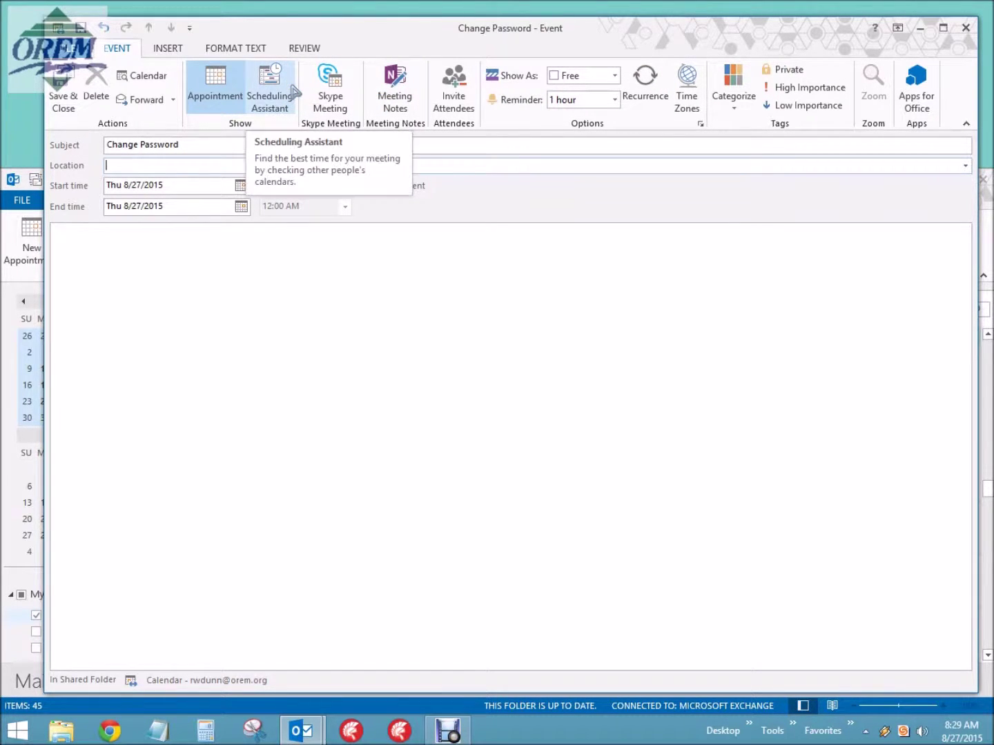
Set the event to recur daily, every 83 days.
{"action": "left_click", "coordinate": [645, 80]}
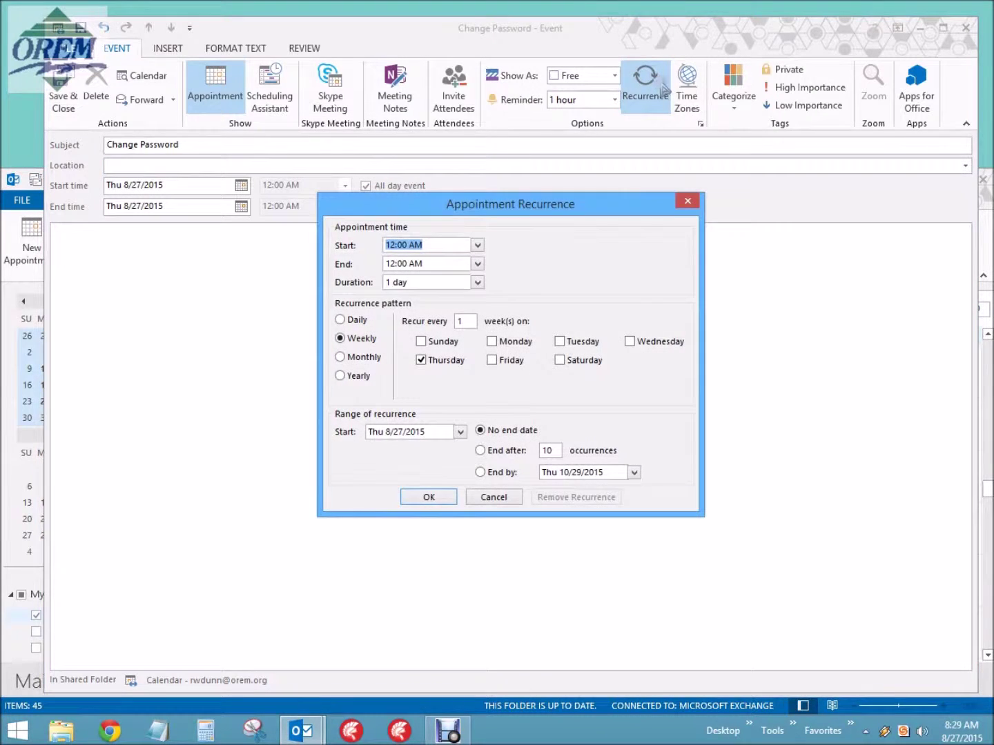
{"action": "left_click", "coordinate": [341, 319]}
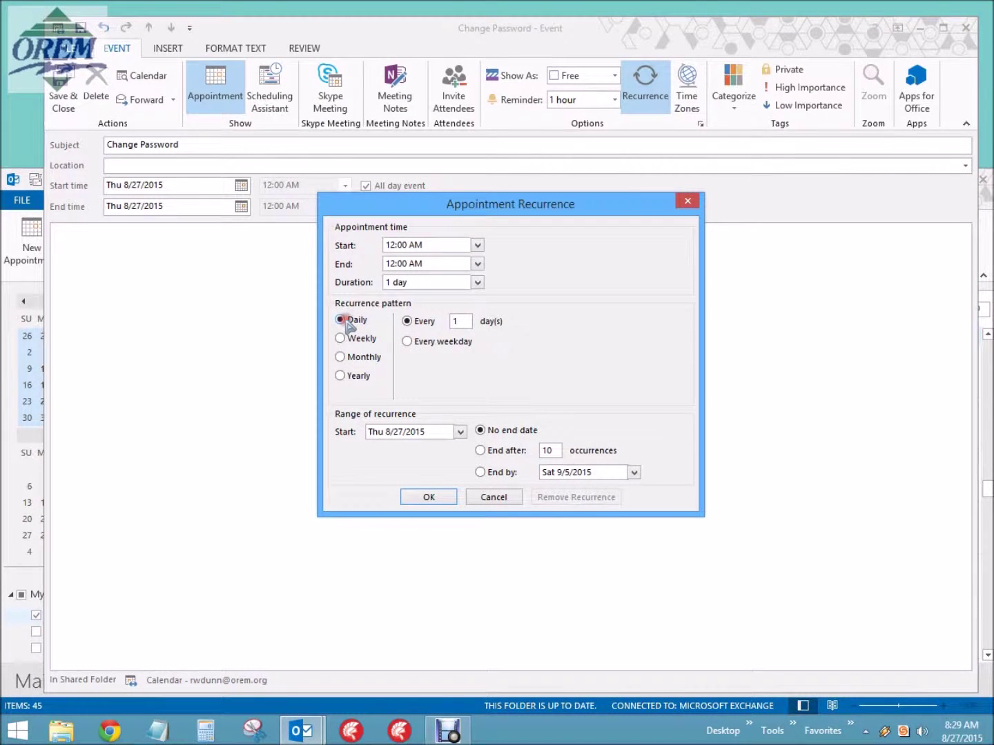
{"action": "left_click", "coordinate": [423, 321]}
{"action": "type", "text": "83"}
End the recurrence by 12/30/2020 and confirm the pattern.
{"action": "left_click", "coordinate": [480, 451]}
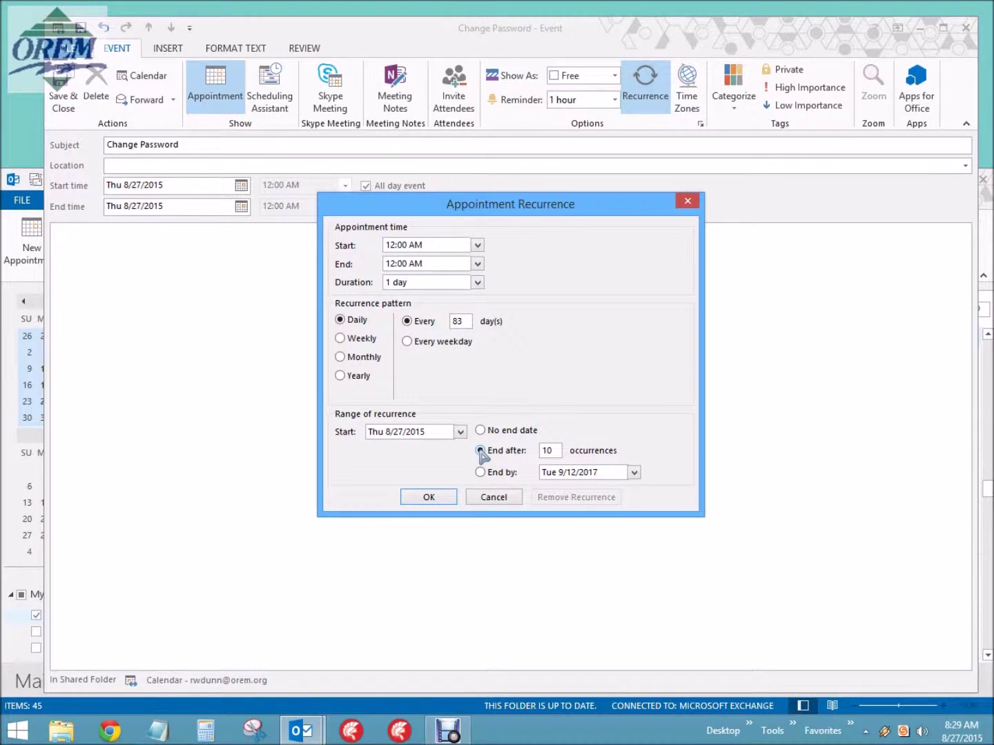
{"action": "left_click", "coordinate": [481, 473]}
{"action": "left_click", "coordinate": [566, 472]}
{"action": "key", "text": "BackSpace"}
{"action": "key", "text": "BackSpace"}
{"action": "key", "text": "BackSpace"}
{"action": "key", "text": "BackSpace"}
{"action": "key", "text": "BackSpace"}
{"action": "type", "text": "12"}
{"action": "key", "text": "Delete"}
{"action": "key", "text": "Delete"}
{"action": "key", "text": "Delete"}
{"action": "type", "text": "/30"}
{"action": "key", "text": "Right"}
{"action": "key", "text": "Right"}
{"action": "key", "text": "Right"}
{"action": "key", "text": "Delete"}
{"action": "key", "text": "Delete"}
{"action": "type", "text": "20"}
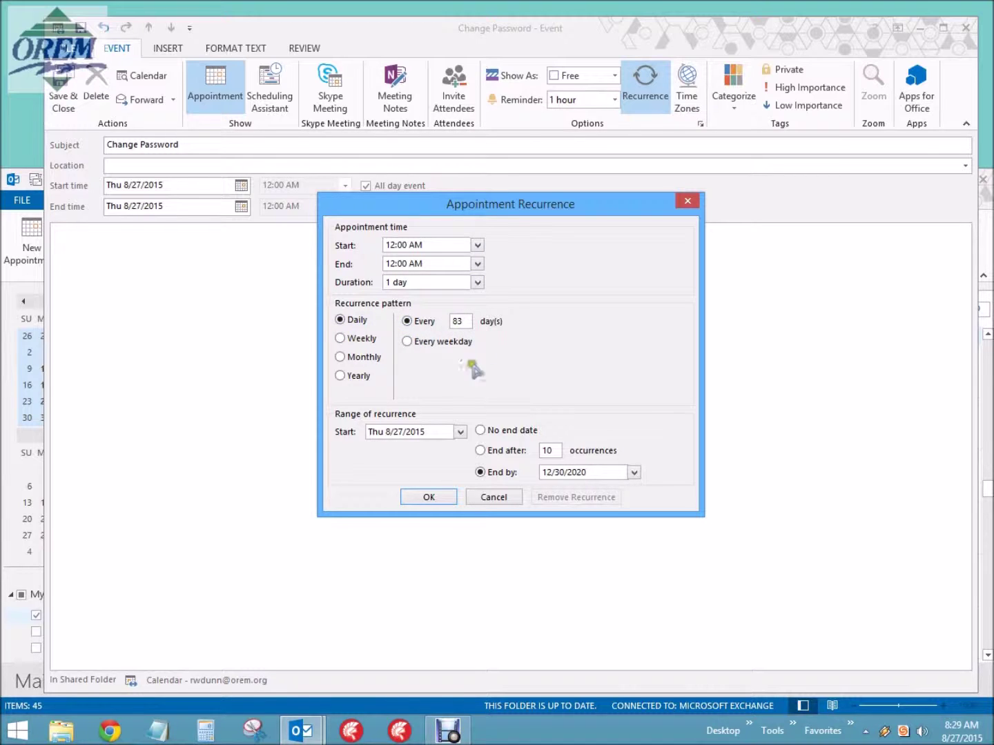
{"action": "left_click", "coordinate": [436, 498]}
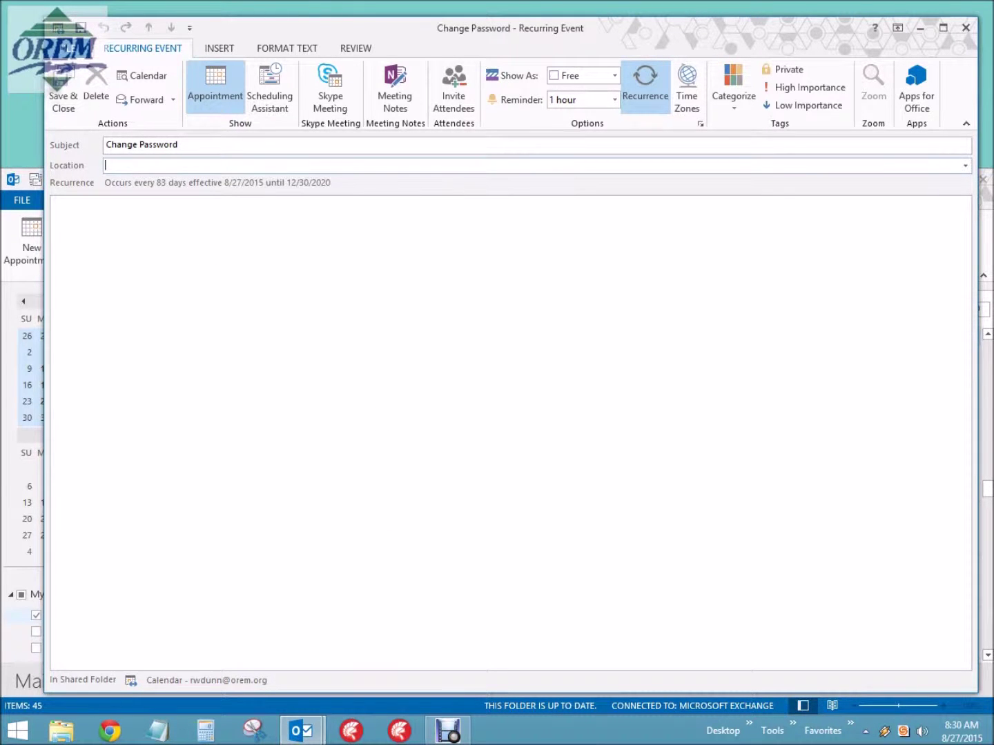
Save the event and move the calendar ahead to November 2015 to view the Nov 18 occurrence.
{"action": "left_click", "coordinate": [61, 82]}
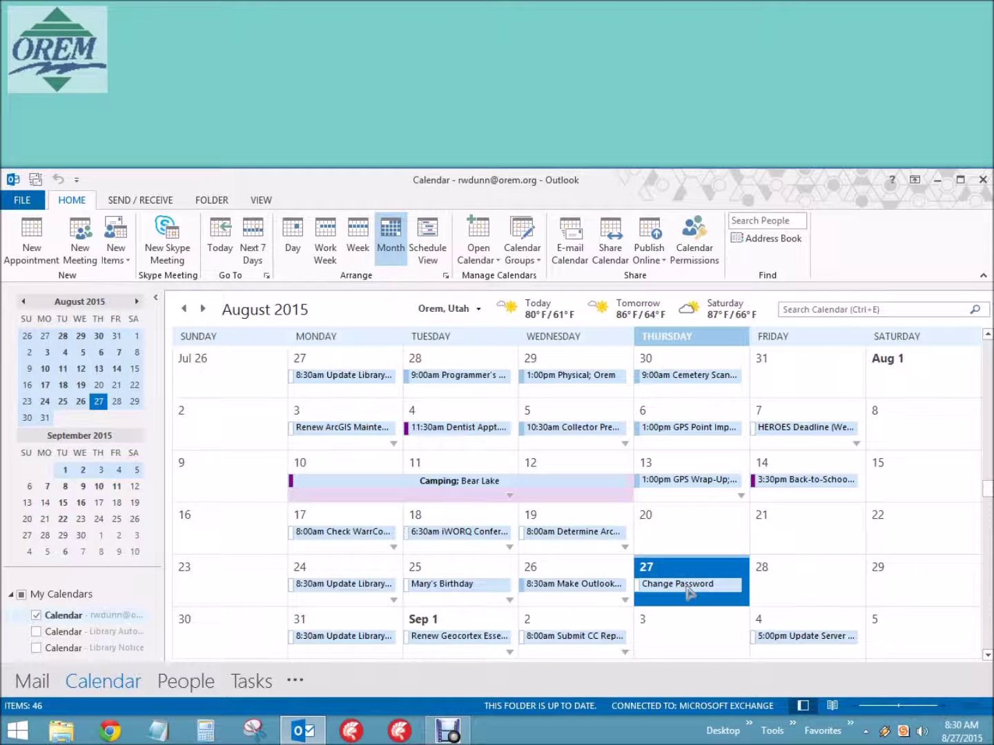
{"action": "left_click", "coordinate": [203, 308]}
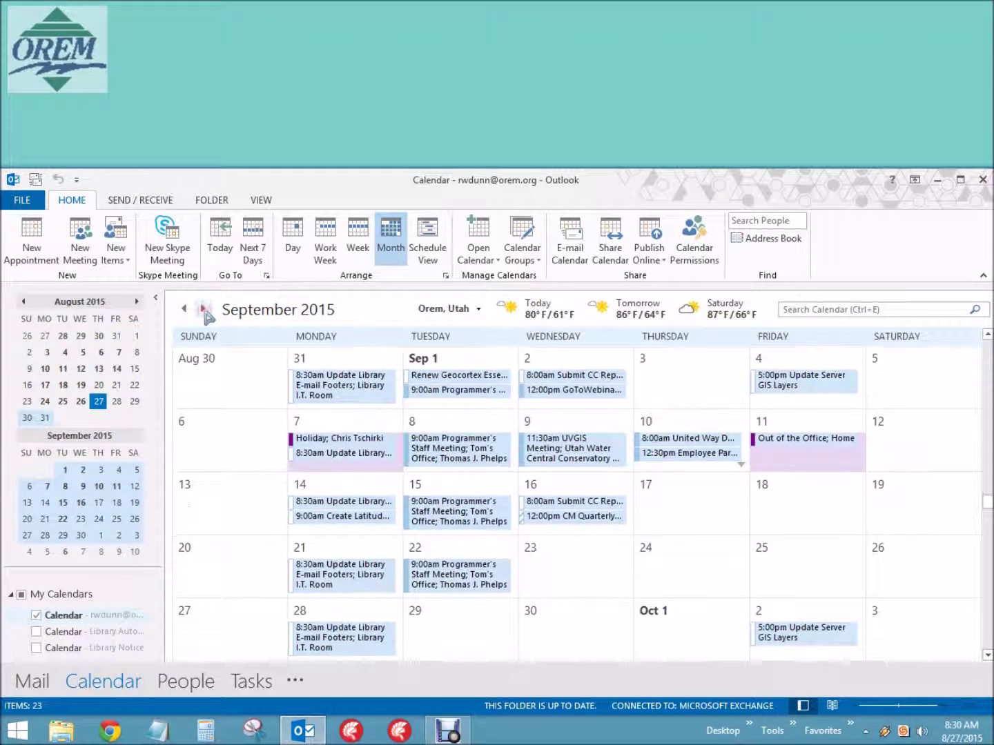
{"action": "left_click", "coordinate": [202, 307]}
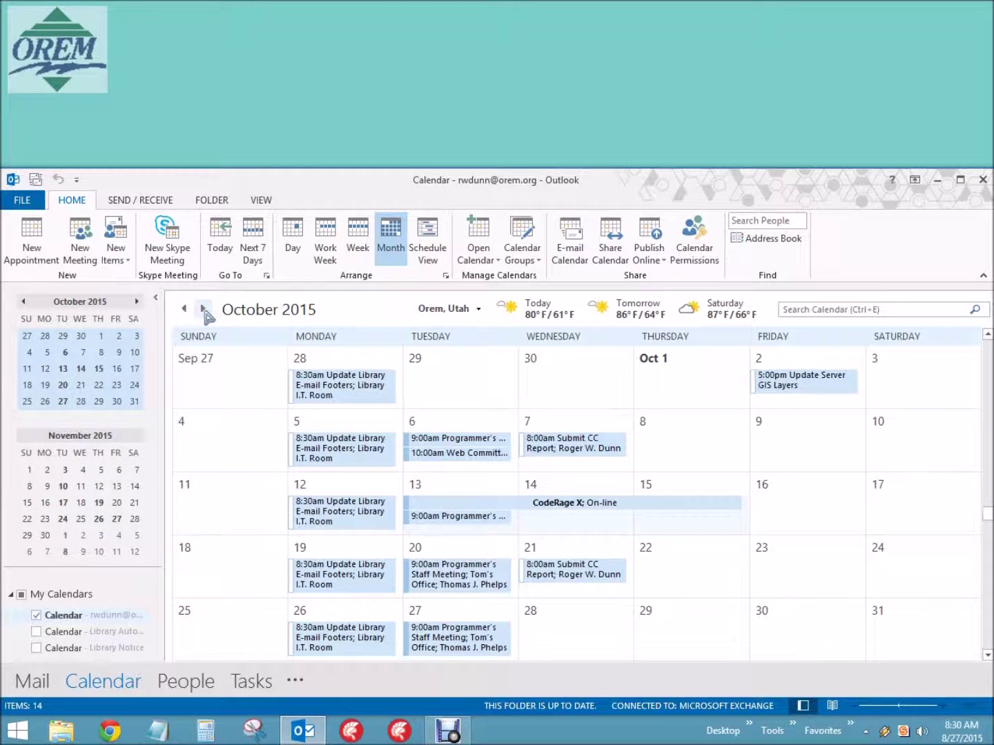
{"action": "left_click", "coordinate": [203, 308]}
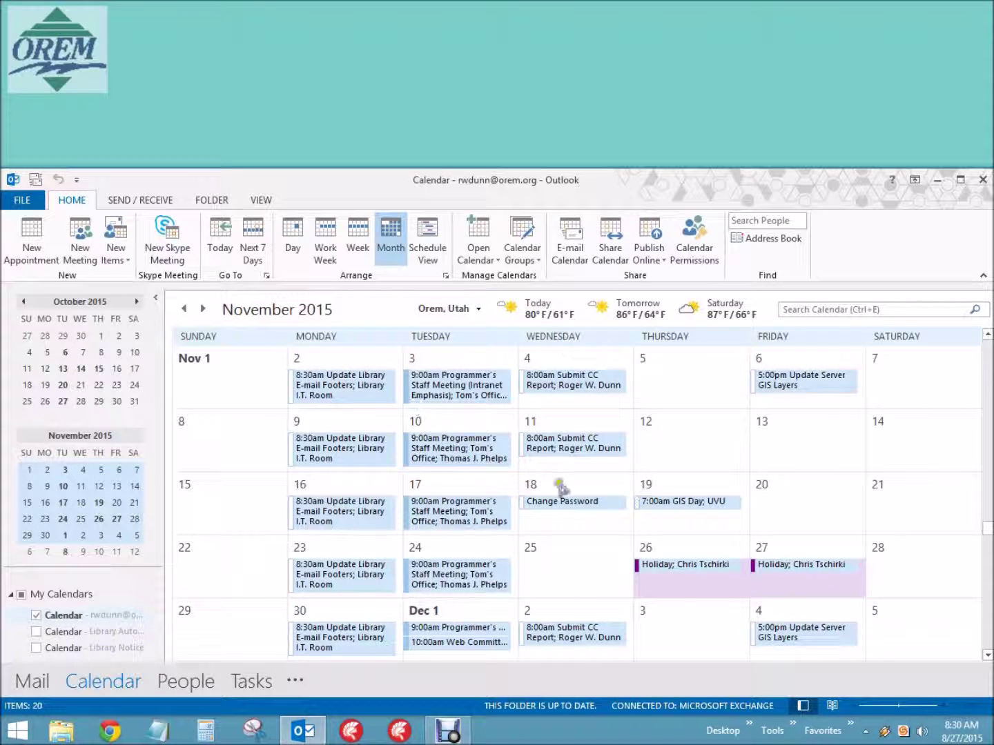
{"action": "mouse_move", "coordinate": [580, 507]}
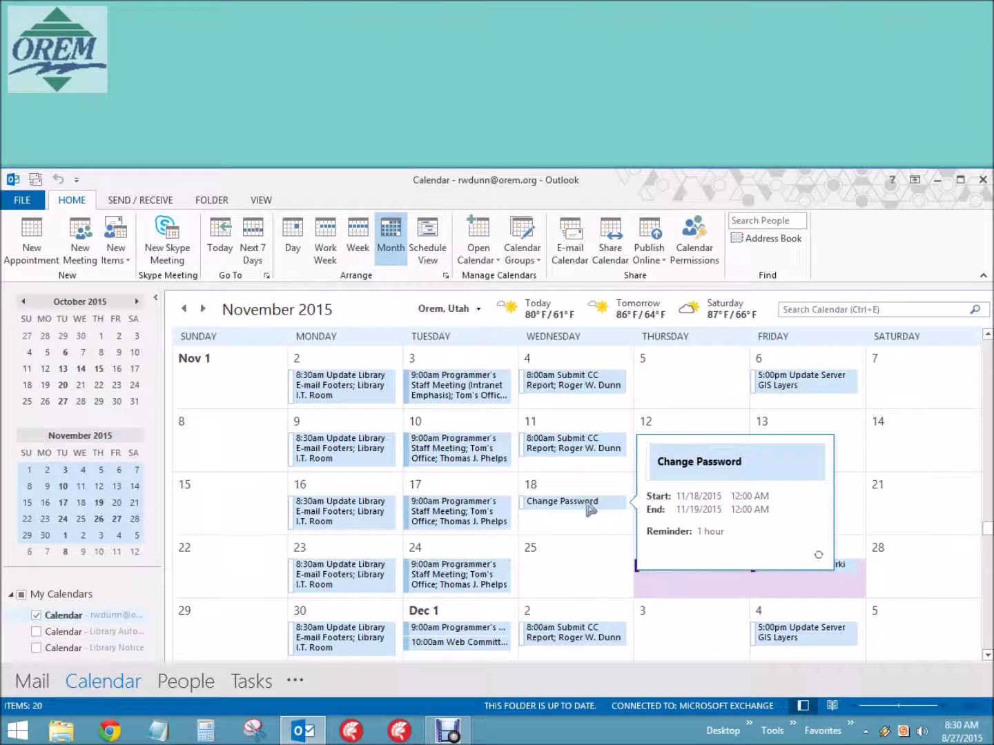